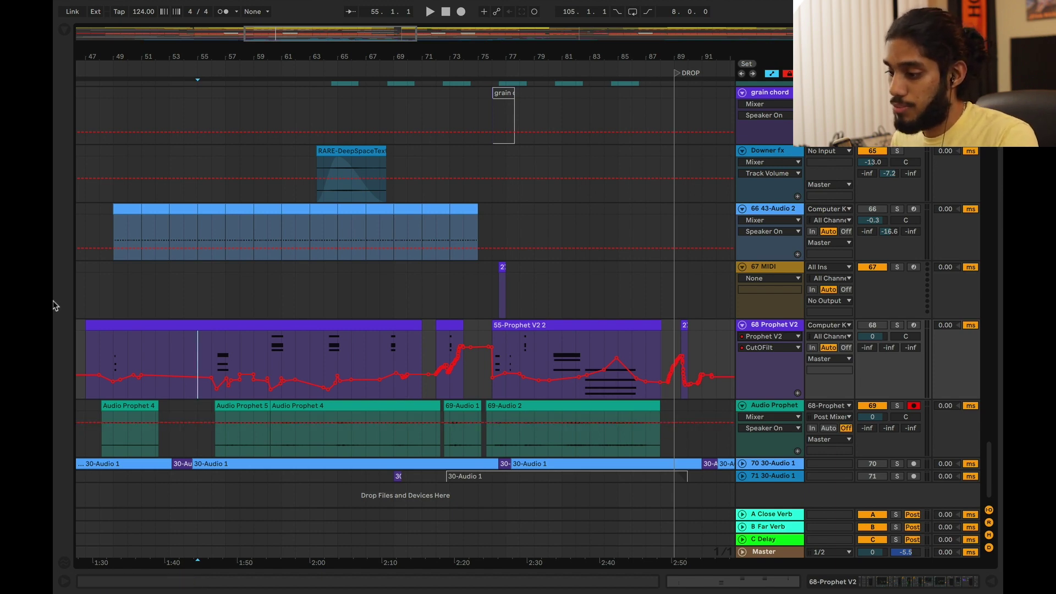
- Play the arrangement from bar 56 to listen to the Prophet V2 section
left_click_drag(203, 344, 206, 344)
left_click(207, 345)
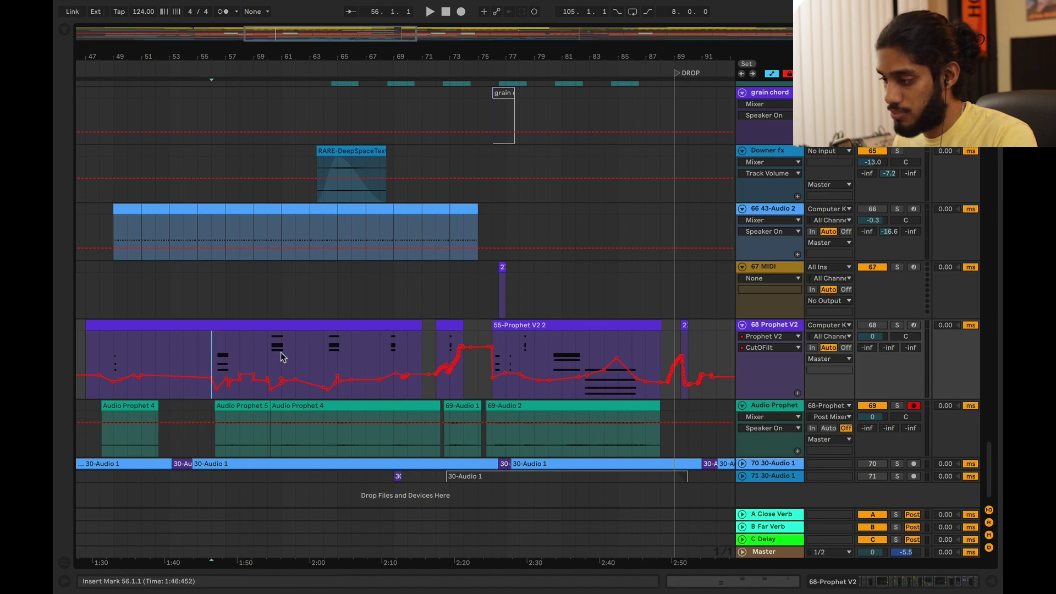
left_click_drag(280, 358, 641, 363)
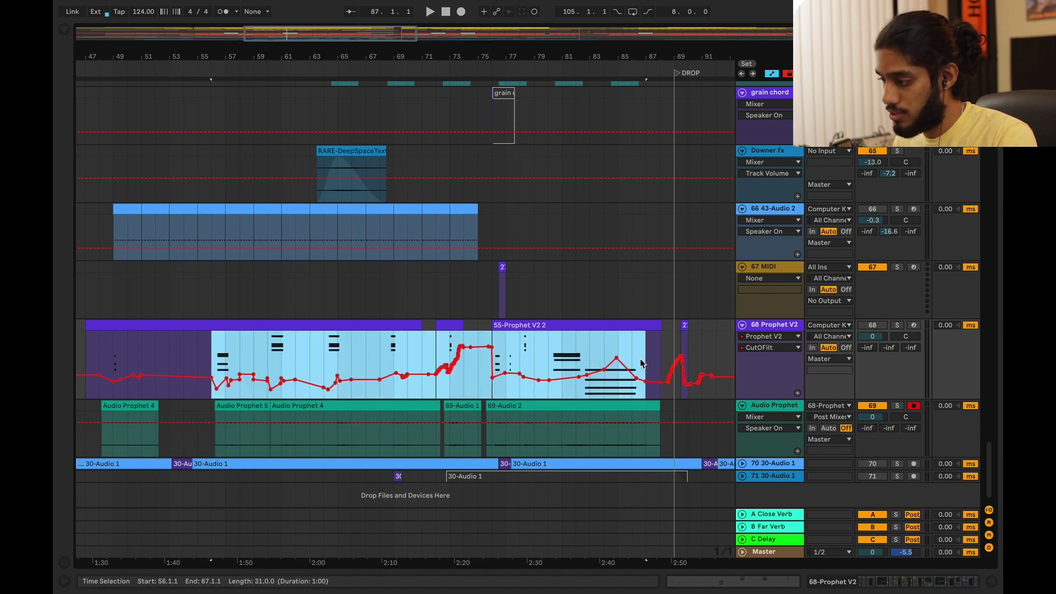
left_click(204, 355)
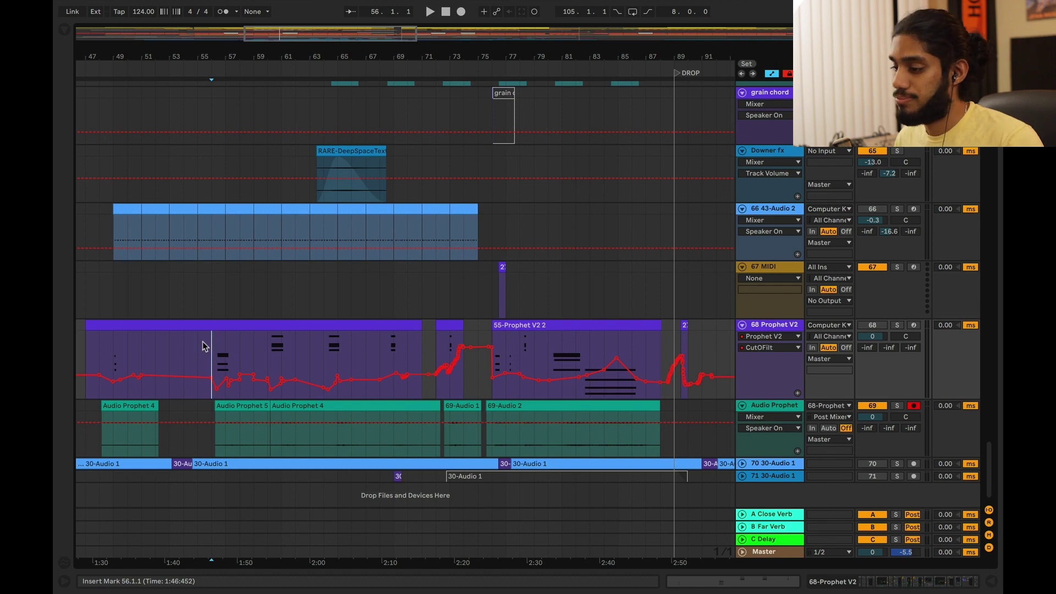
key("space")
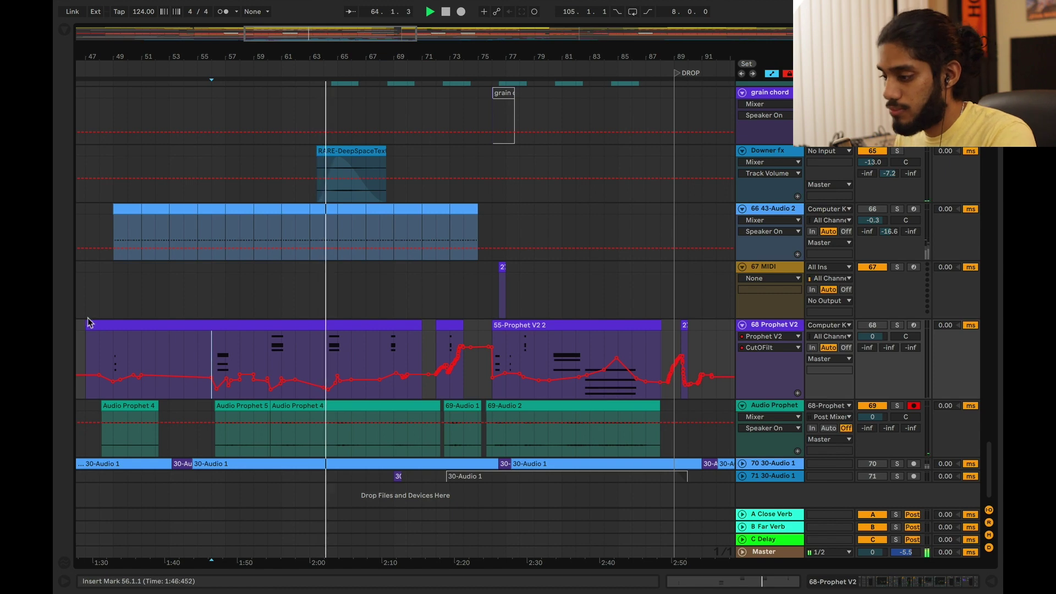
mouse_move(339, 370)
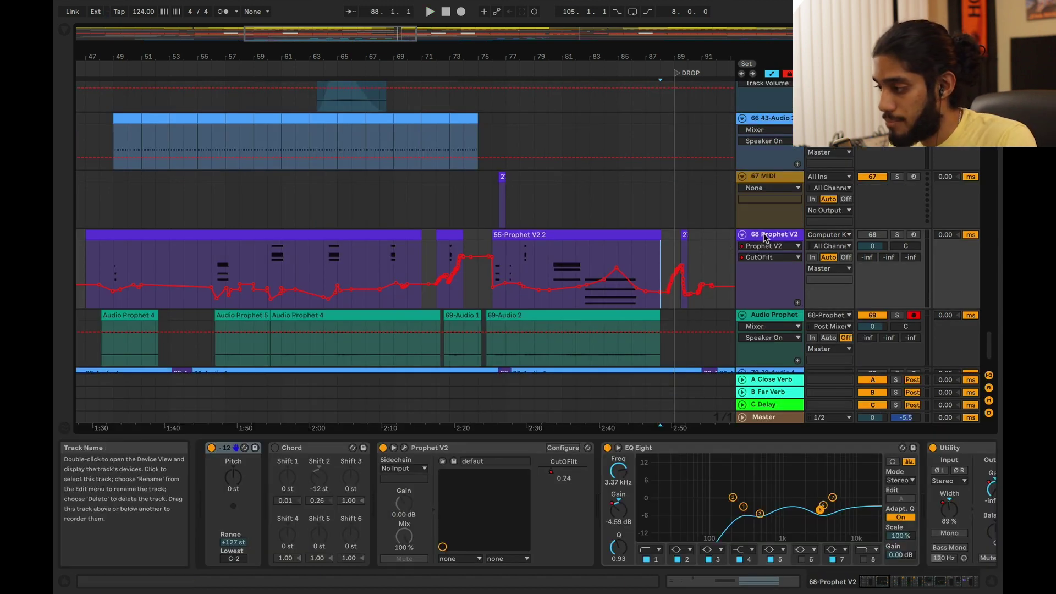
- Show the Prophet V2 track's devices, view the synth's plug-in window and close it again
left_click(765, 234)
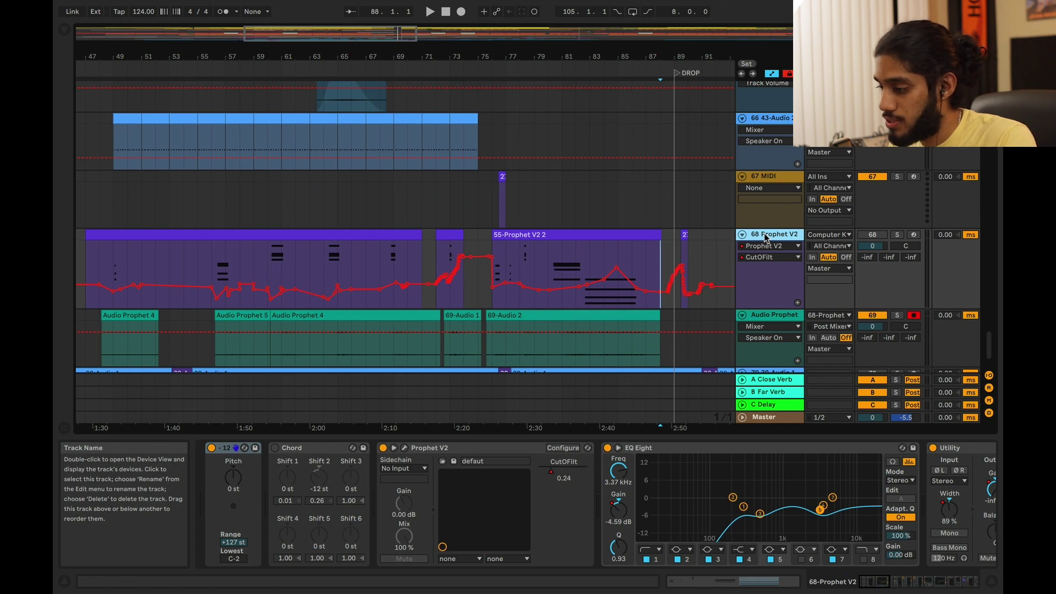
left_click(184, 257)
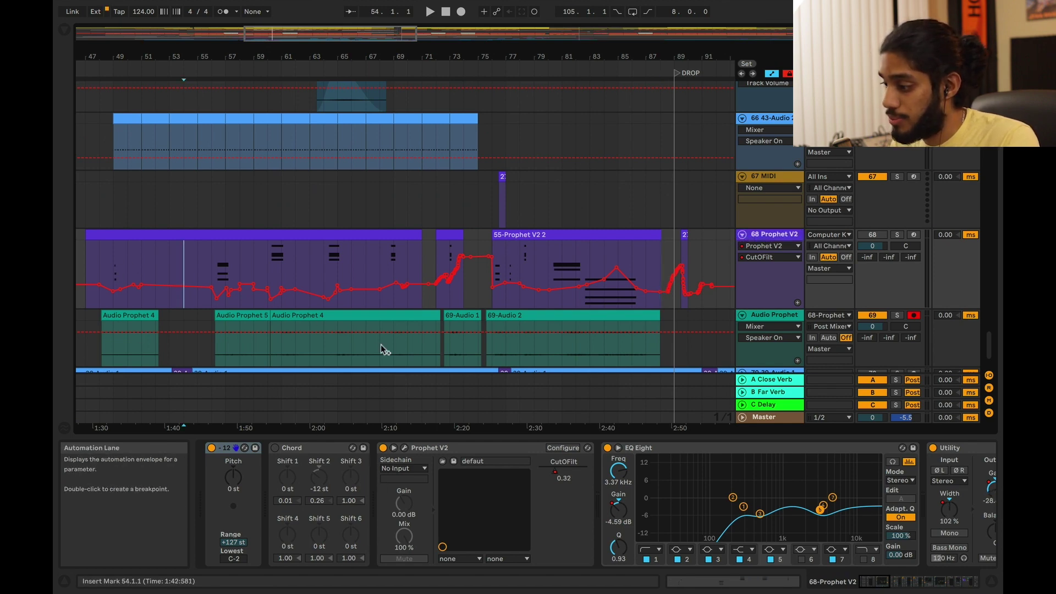
left_click(404, 448)
left_click_drag(498, 114, 457, 81)
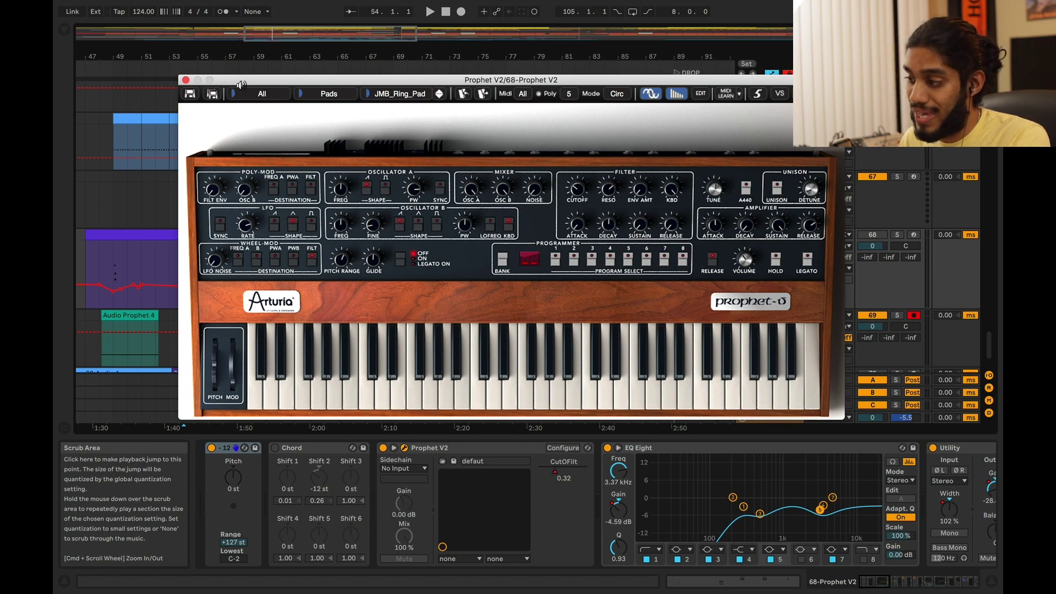
left_click_drag(243, 81, 278, 136)
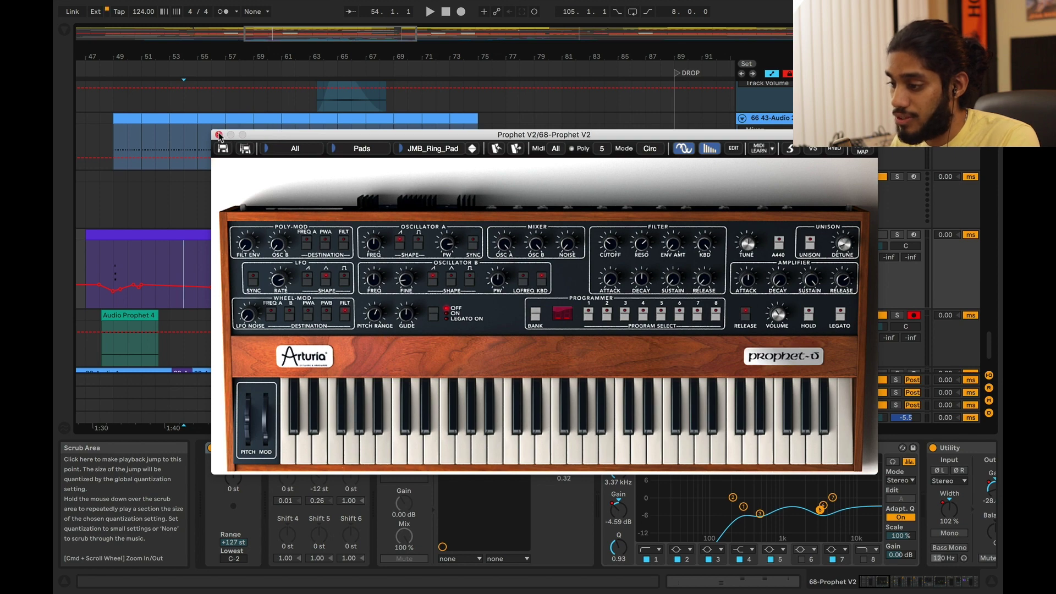
left_click(219, 134)
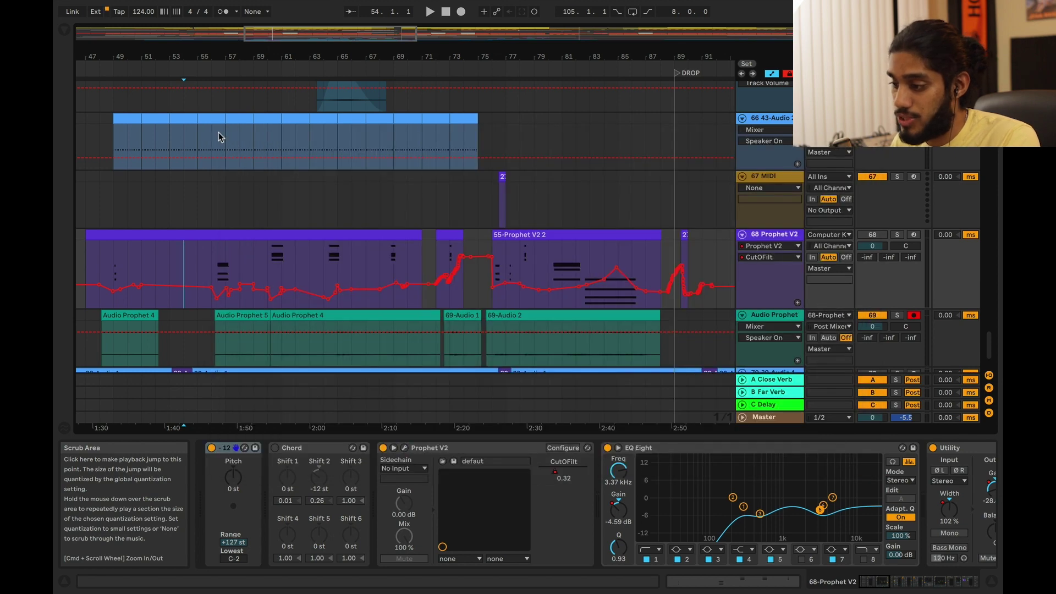
- Open the long first MIDI clip on the Prophet V2 track in an enlarged note editor and select the four-note chord near bar 10
left_click(197, 208)
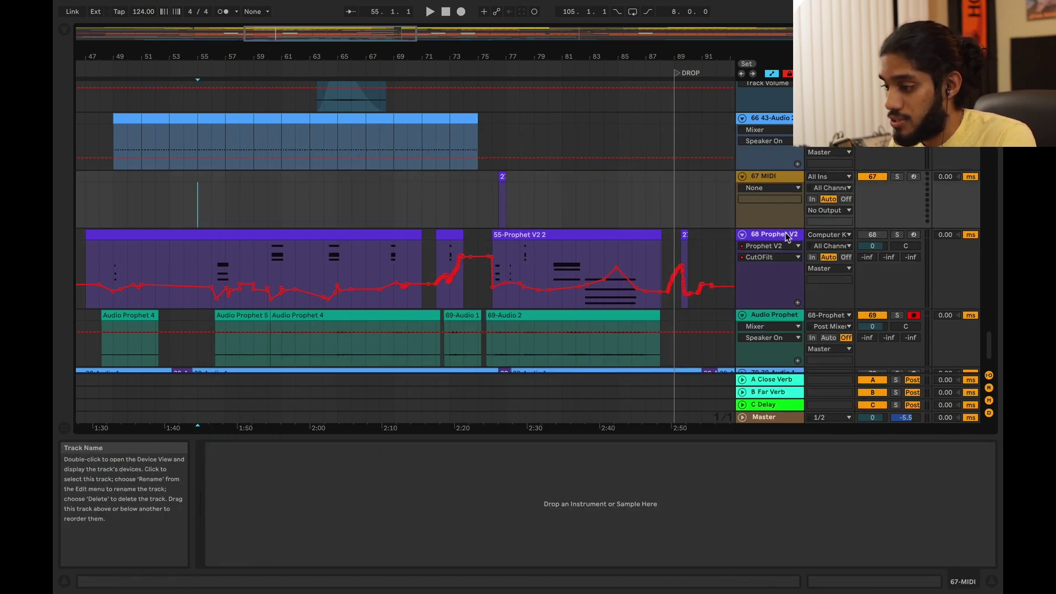
left_click(287, 234)
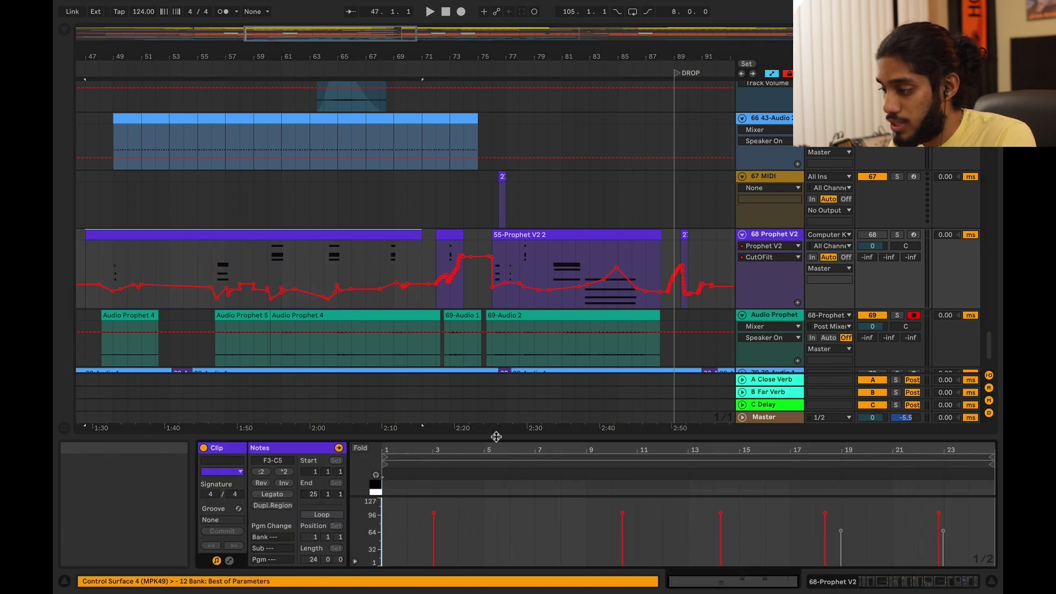
left_click_drag(493, 433, 478, 163)
left_click_drag(363, 338, 643, 398)
left_click_drag(679, 441, 717, 491)
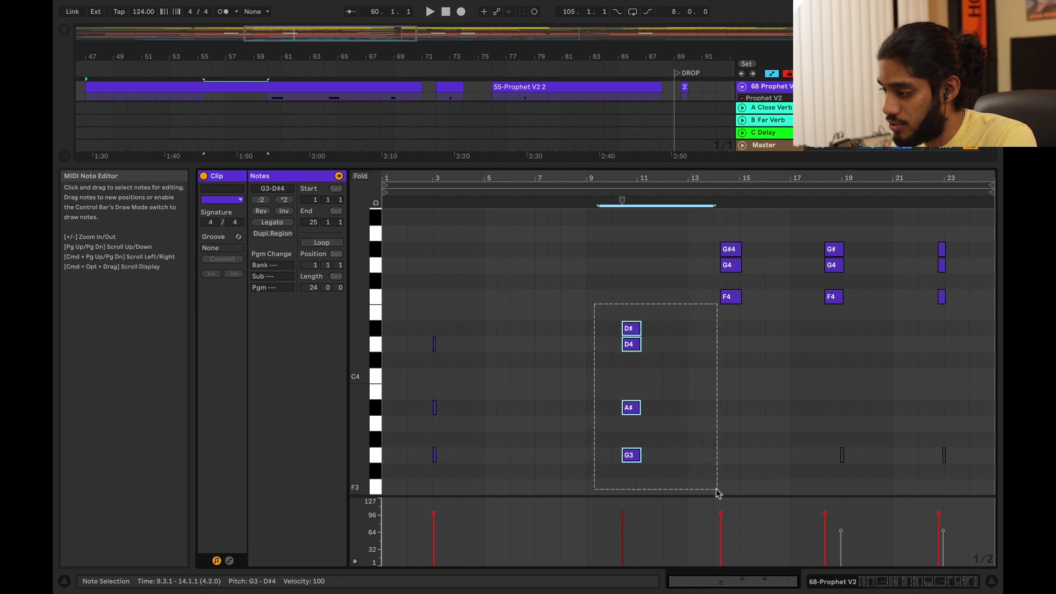
- Examine the chord near bar 10, singling out its G3, A#3 and D4 notes and its D#4 note
left_click(662, 351)
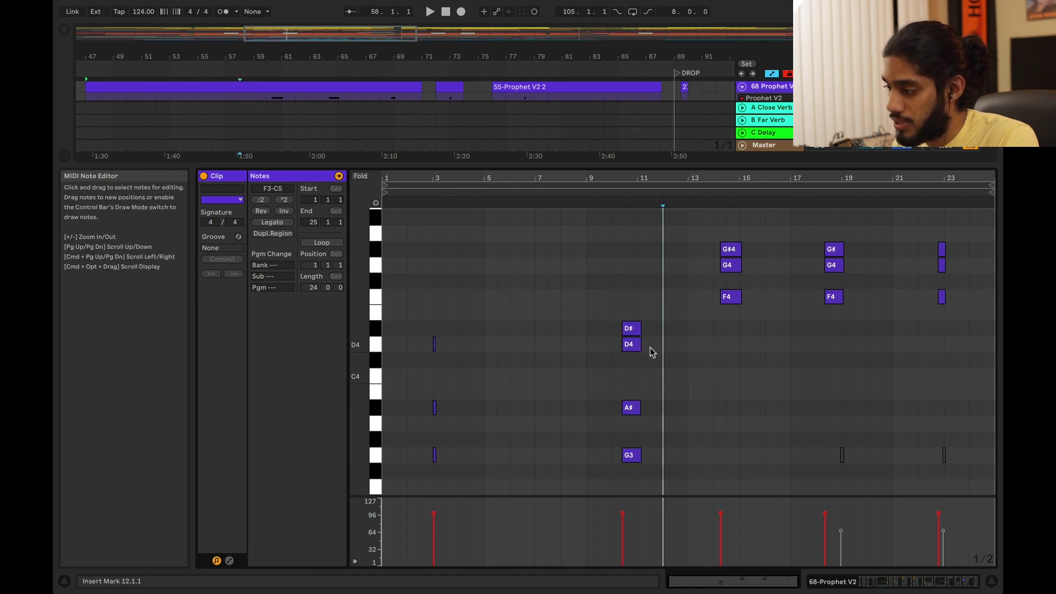
left_click(669, 457)
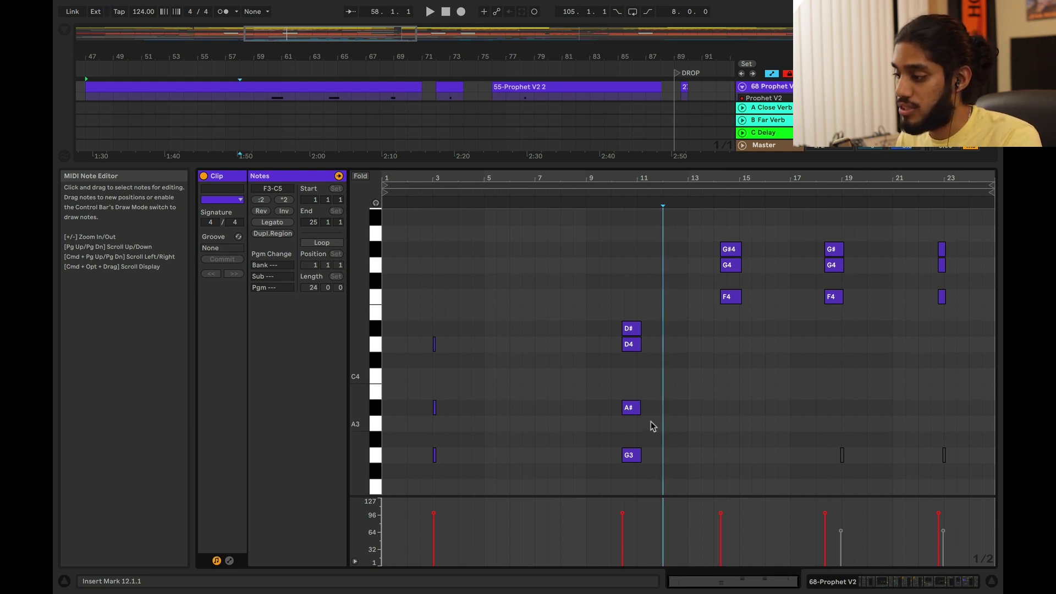
left_click_drag(649, 446, 591, 352)
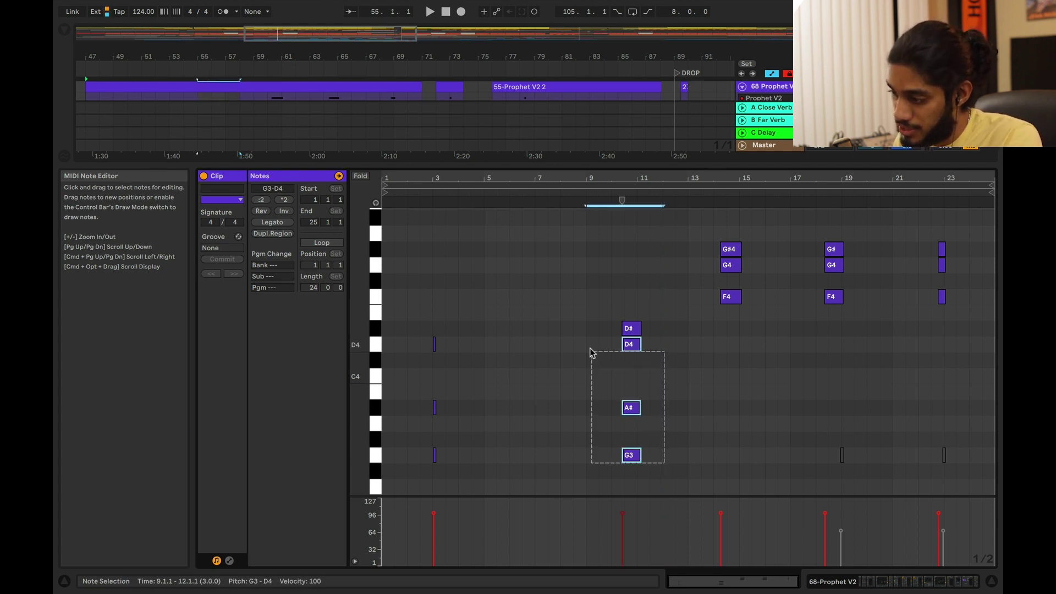
left_click(655, 335)
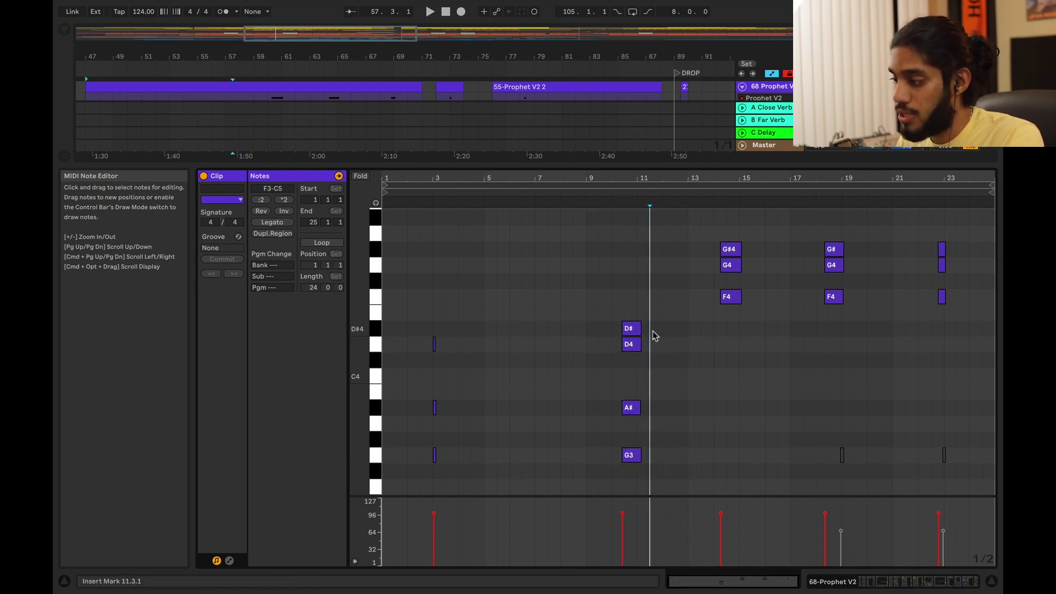
left_click(622, 331)
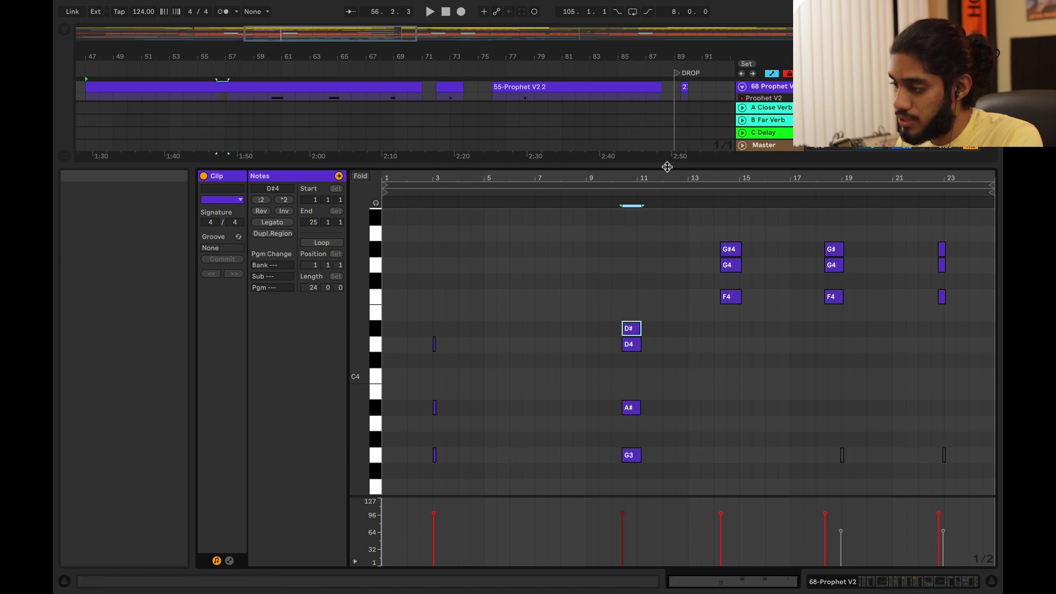
left_click_drag(667, 165, 653, 146)
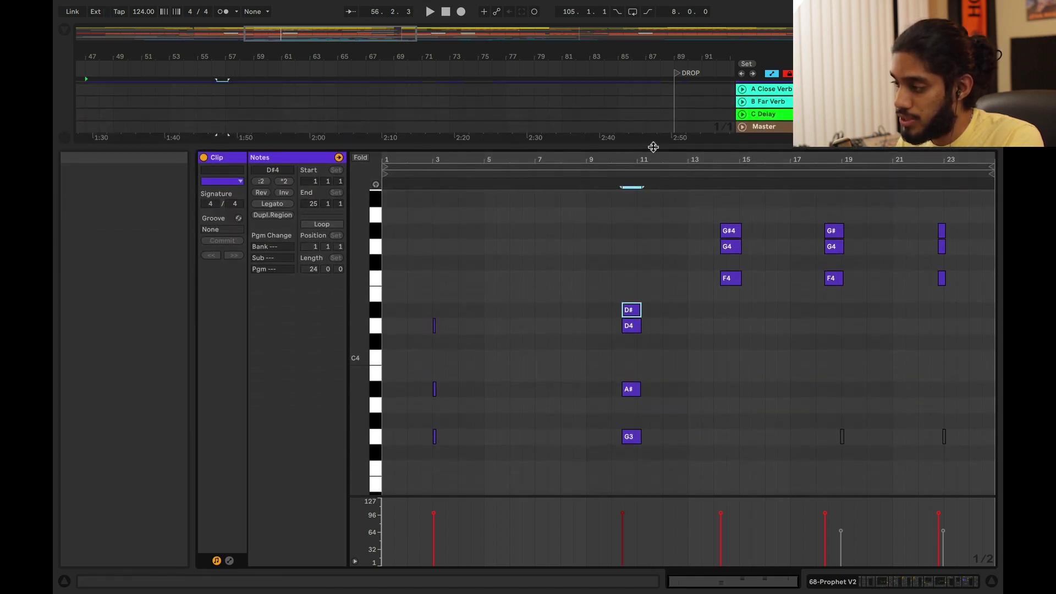
scroll(653, 314, "down", 1)
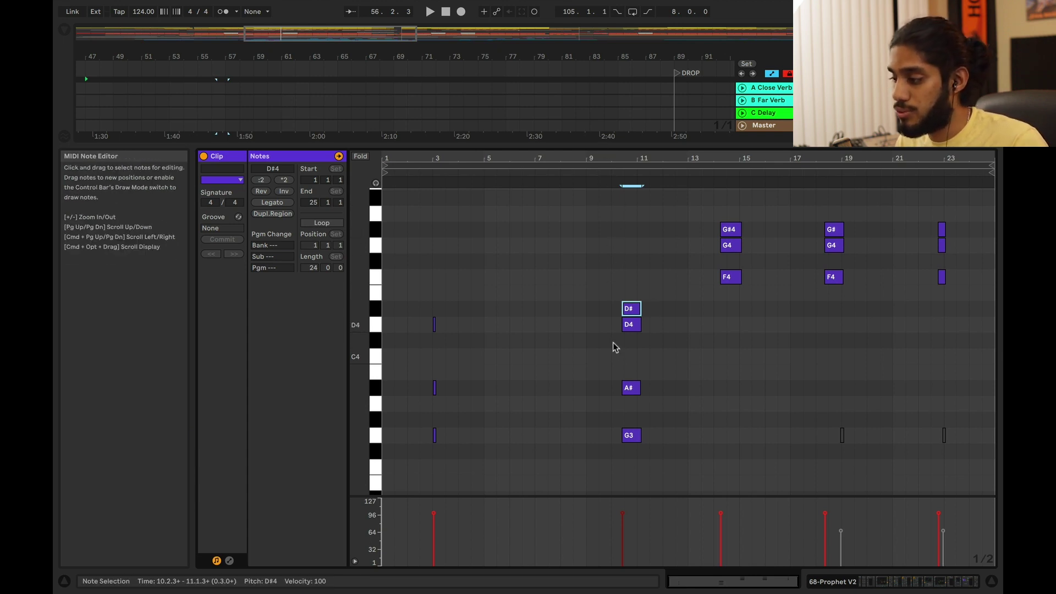
scroll(604, 349, "up", 3)
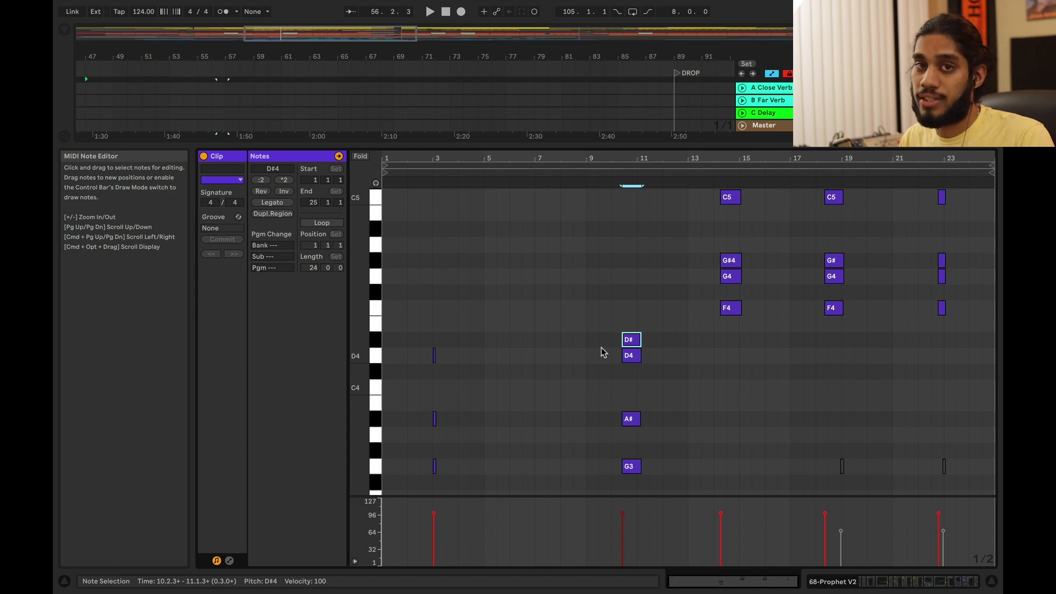
scroll(605, 353, "up", 2)
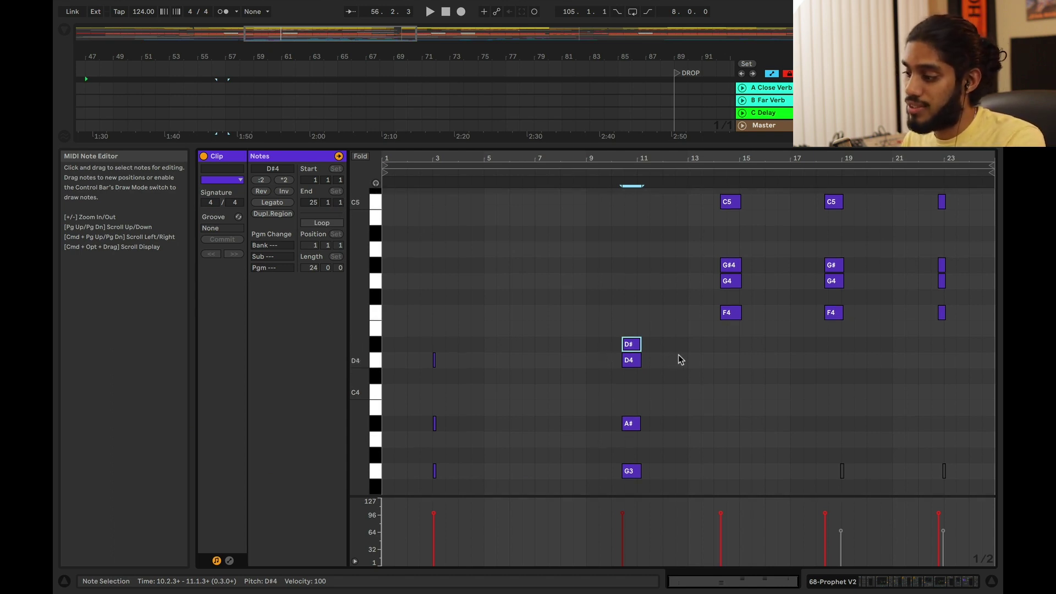
left_click(623, 350)
scroll(632, 352, "up", 2)
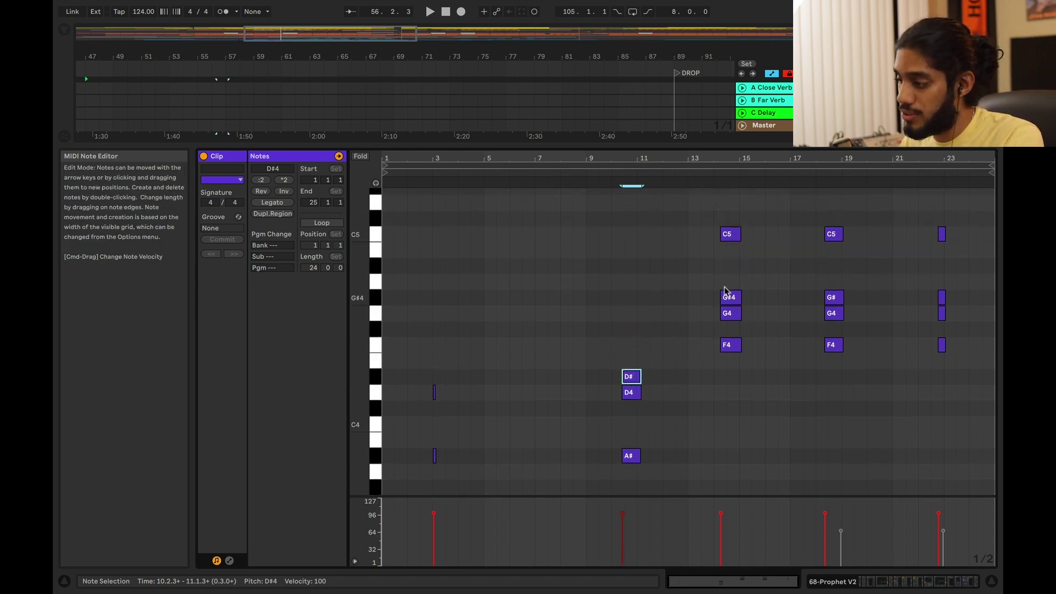
- Examine the repeated higher chord near bars 14 and 18, singling out its G4 and G#4 notes
left_click_drag(676, 215, 876, 383)
left_click(876, 383)
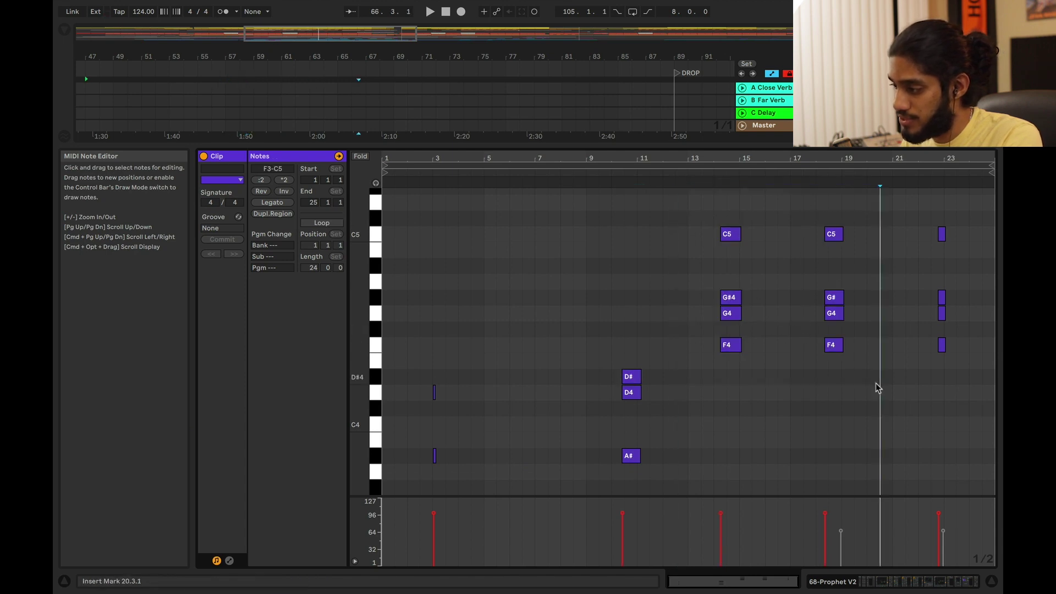
left_click(728, 234)
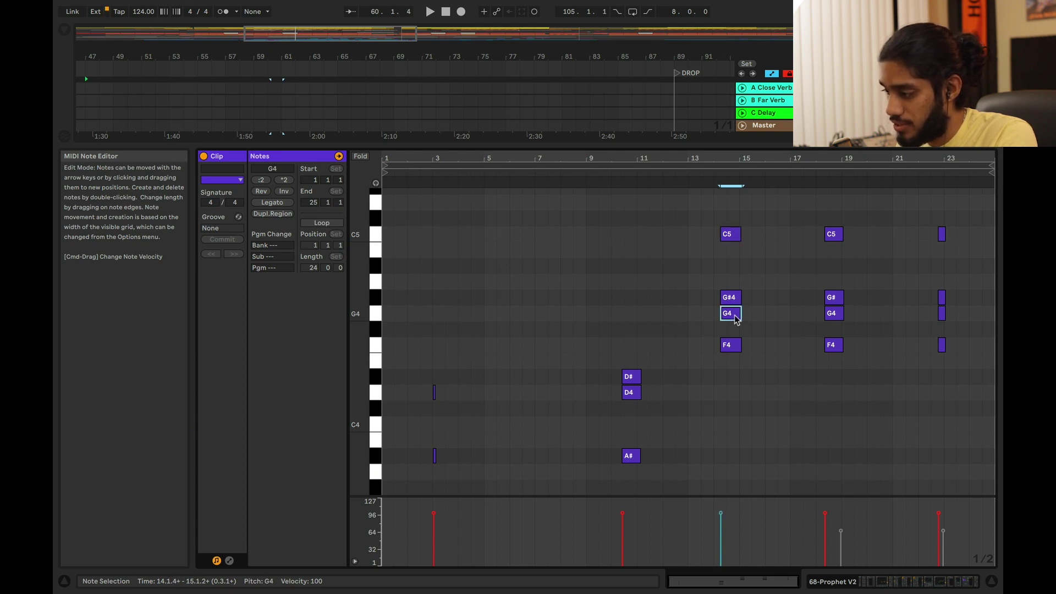
scroll(802, 321, "up", 1)
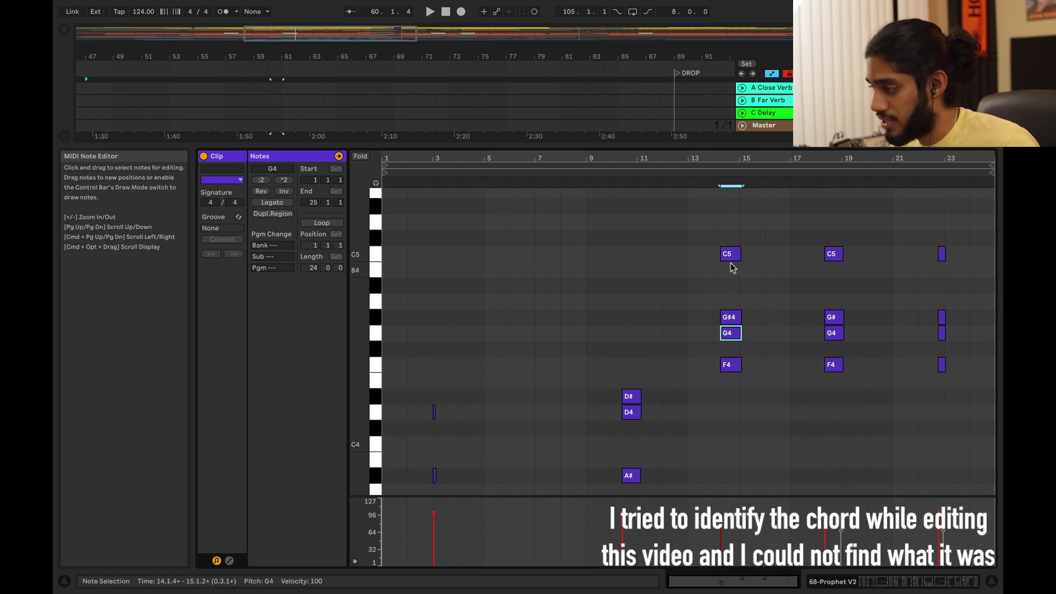
left_click(729, 317)
left_click_drag(862, 322, 620, 323)
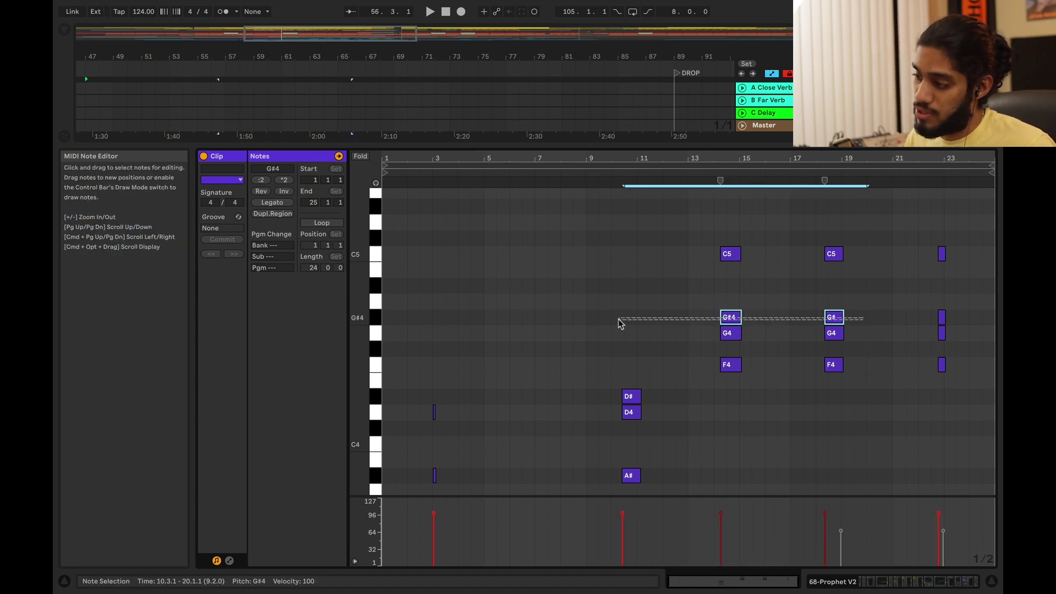
left_click(620, 323)
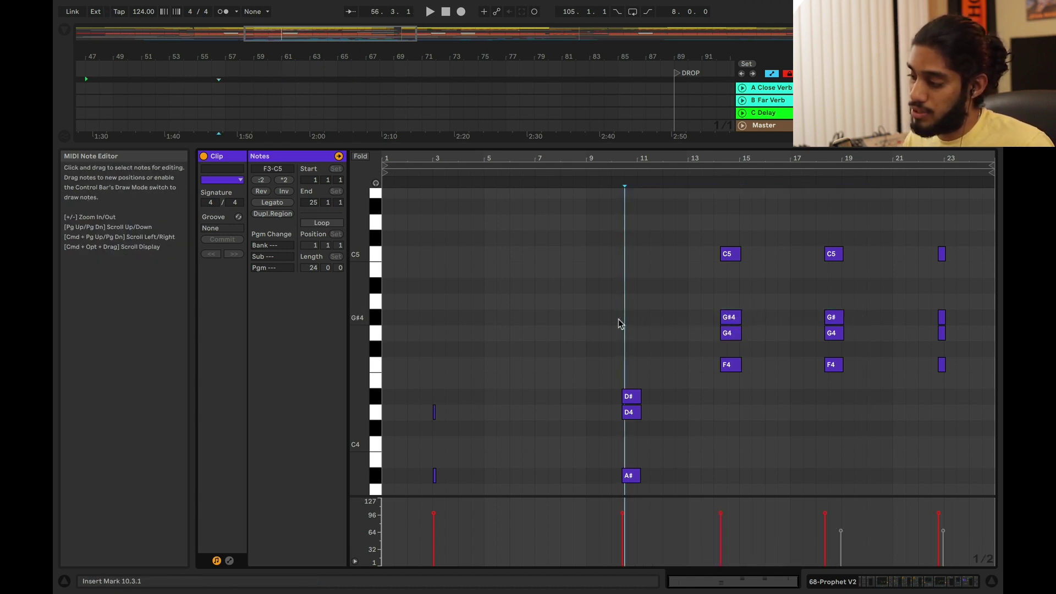
- Activate the Prophet V2 MIDI track in place of the Audio Prophet track and play the arrangement from around bar 56
left_click_drag(668, 145, 670, 202)
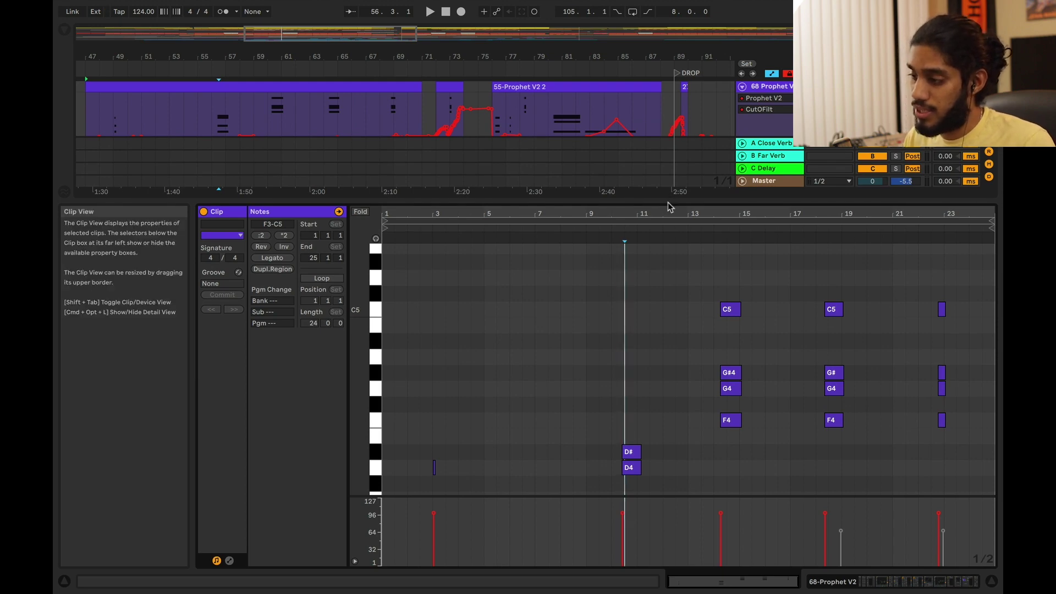
left_click_drag(668, 203, 675, 386)
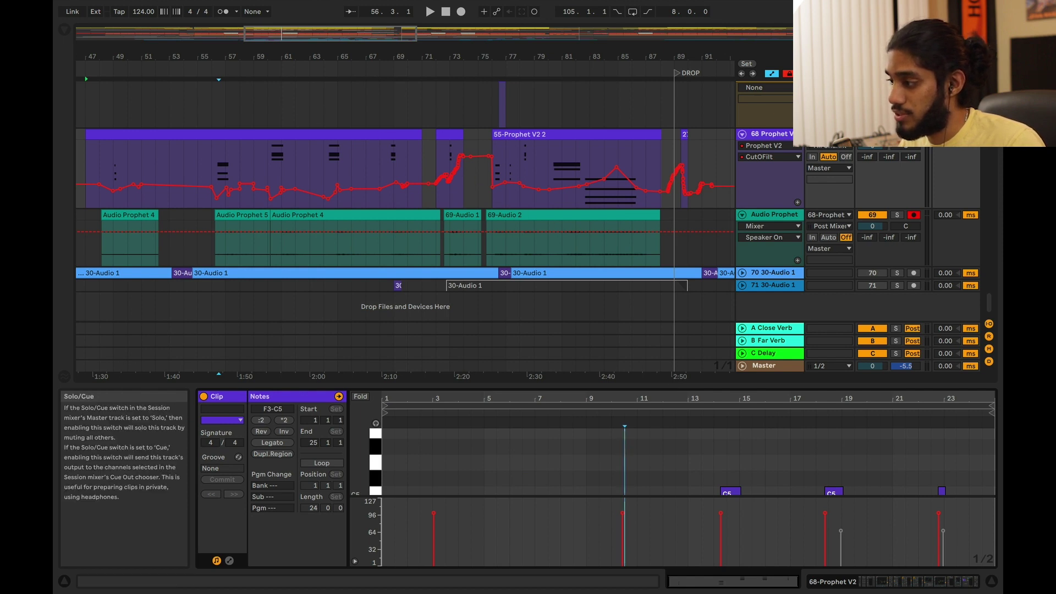
left_click(874, 134)
left_click(874, 215)
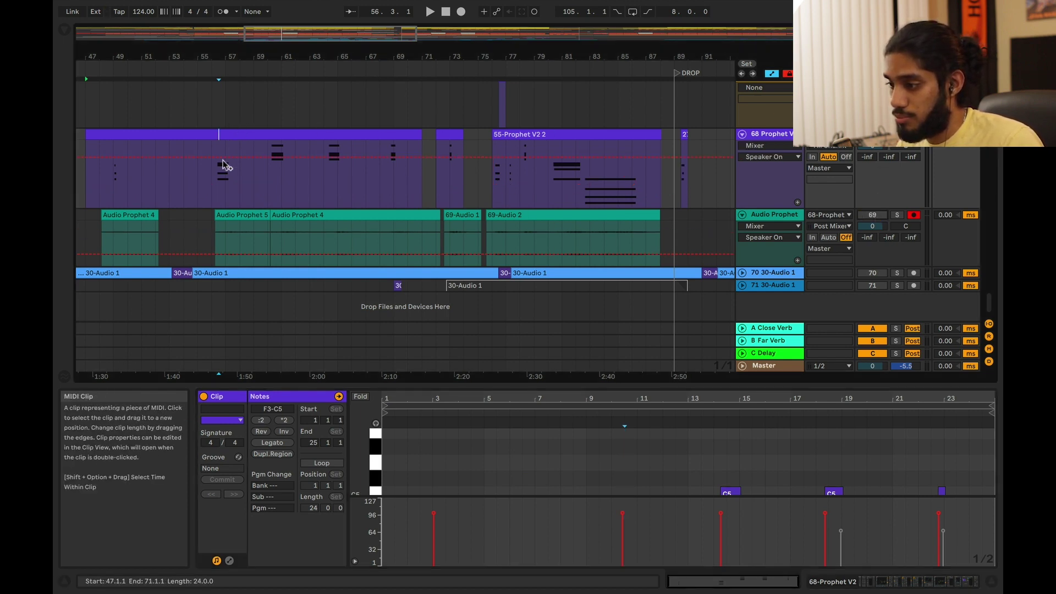
left_click(211, 194)
key("space")
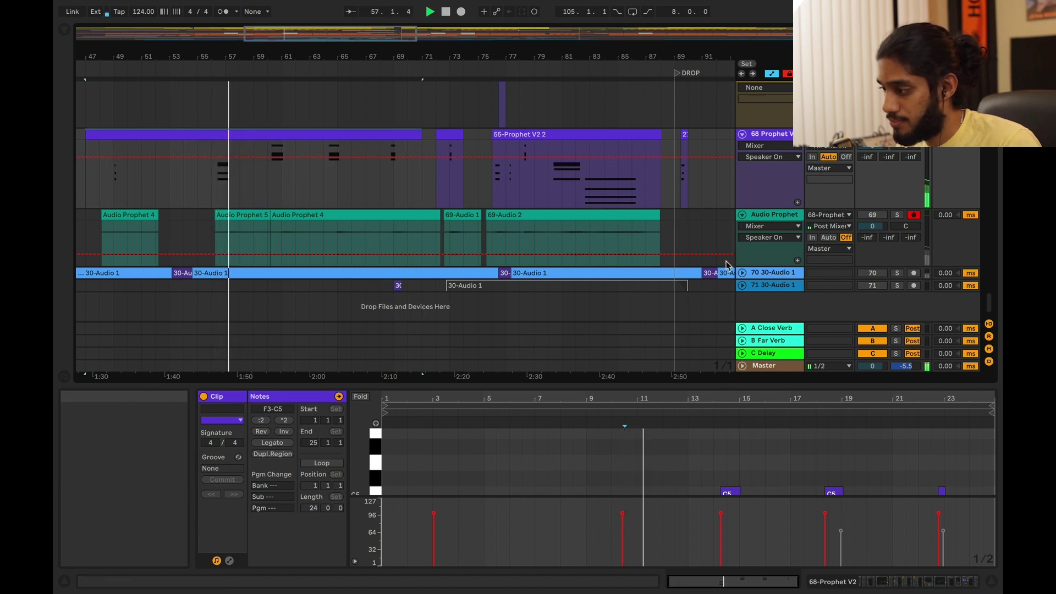
- Delete the D#4 note from the chord near bar 10 in the enlarged note editor
left_click_drag(744, 387, 743, 222)
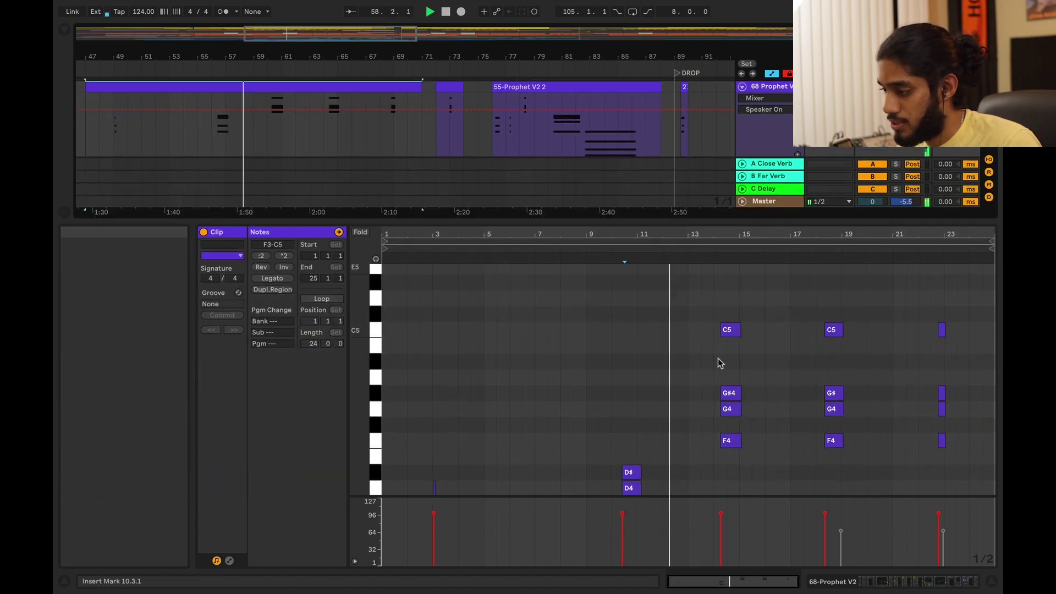
scroll(677, 429, "down", 3)
scroll(678, 431, "down", 1)
left_click(629, 345)
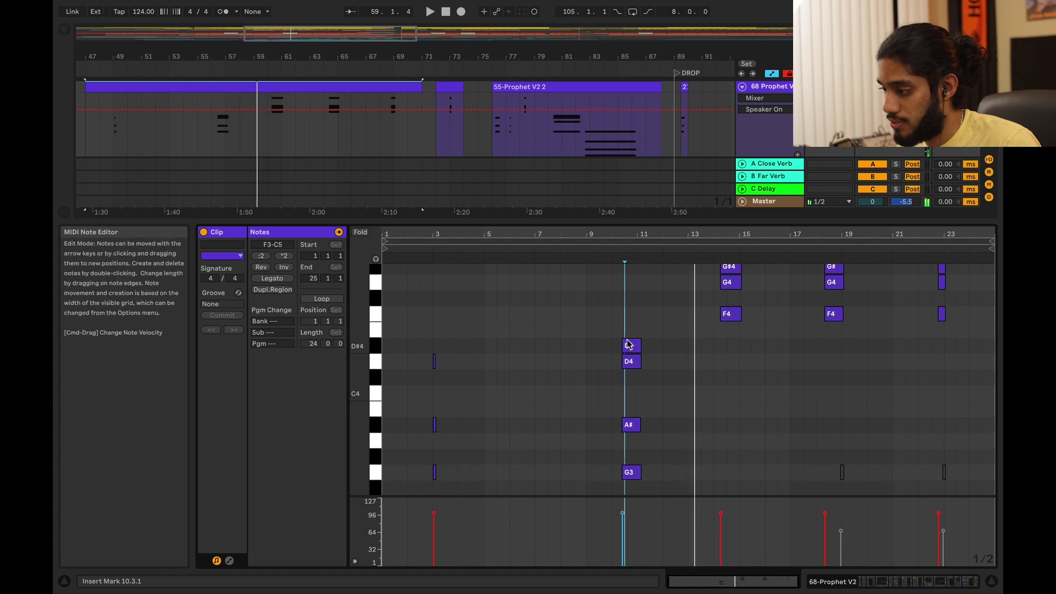
key("Delete")
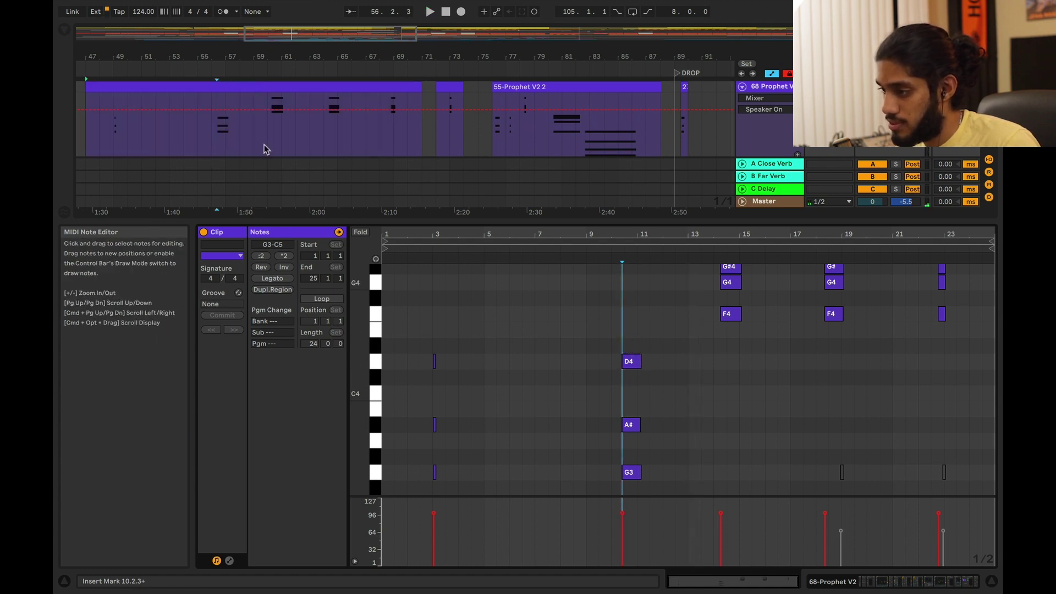
- Play the chord from around bar 56 without D#4, restore the D#4 note and play it again
left_click(209, 128)
key("space")
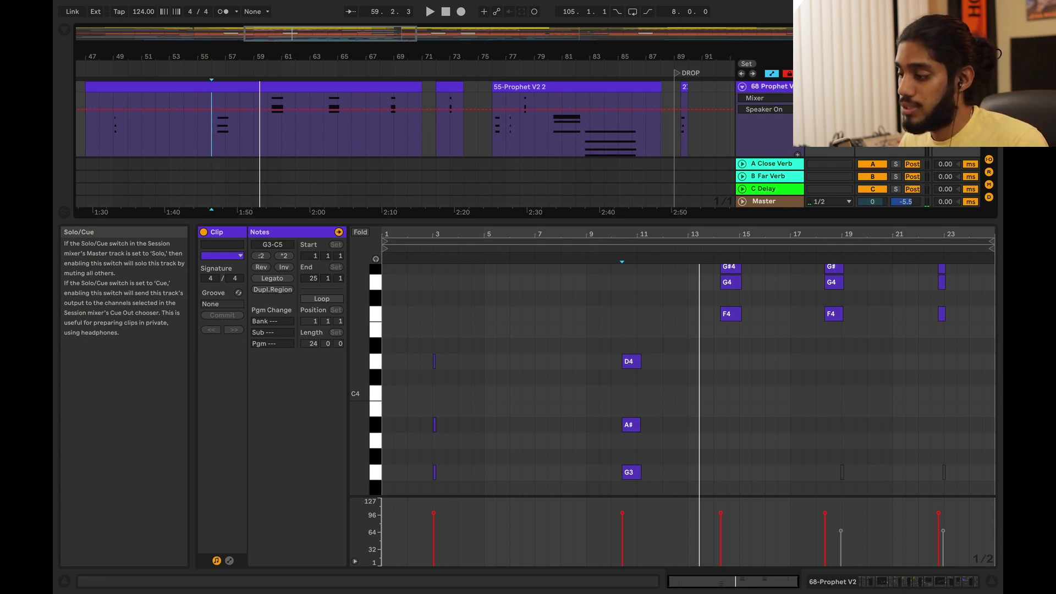
left_click(631, 350)
key("space")
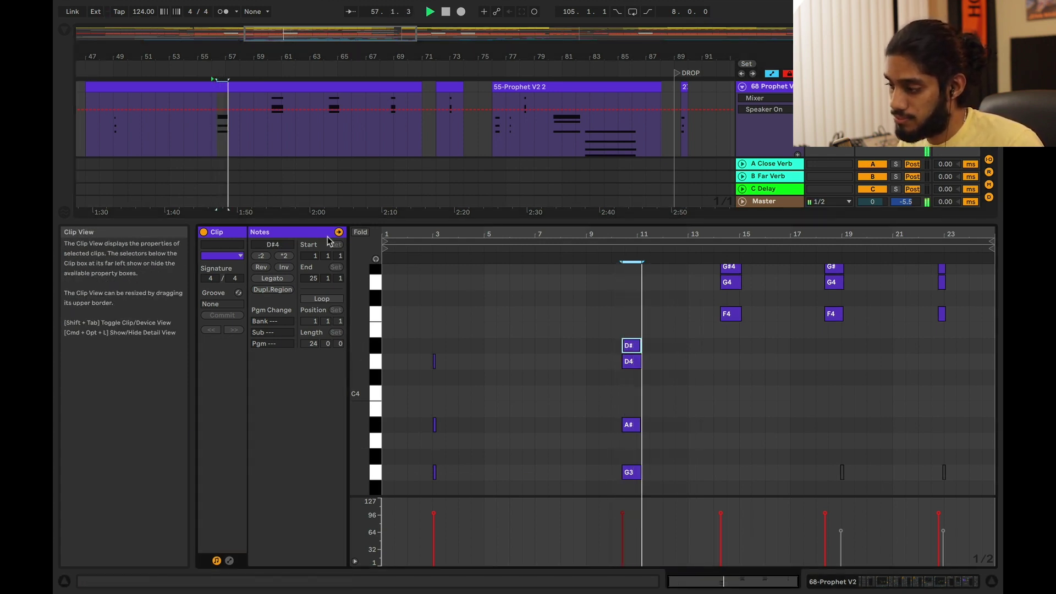
- Reopen the long Prophet V2 MIDI clip in the enlarged note editor and delete the G#4 note from the chord near bar 14
left_click_drag(415, 220, 499, 515)
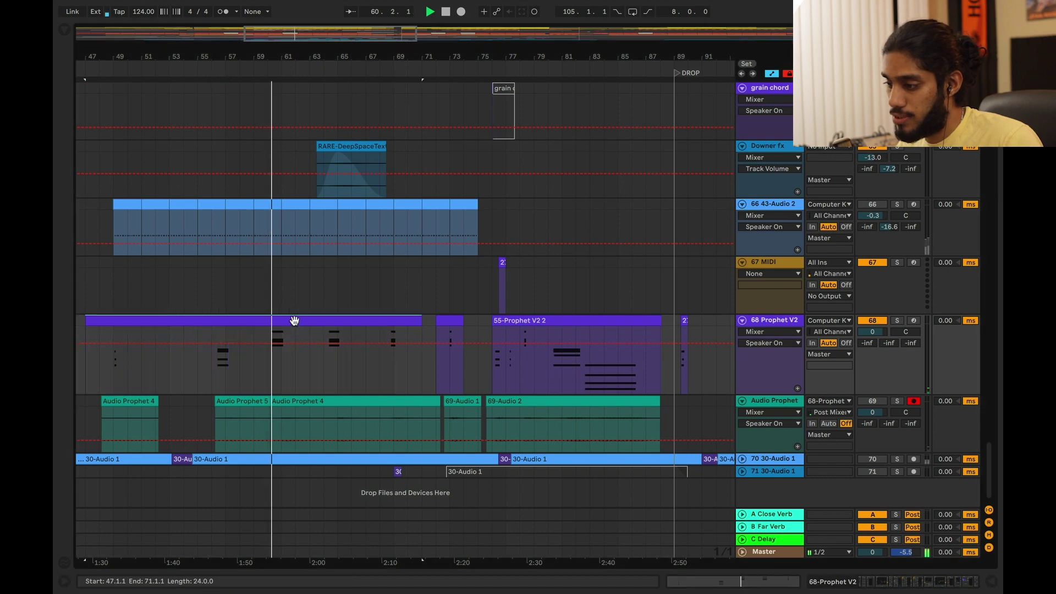
double_click(293, 320)
left_click_drag(817, 438, 750, 242)
scroll(739, 374, "up", 3)
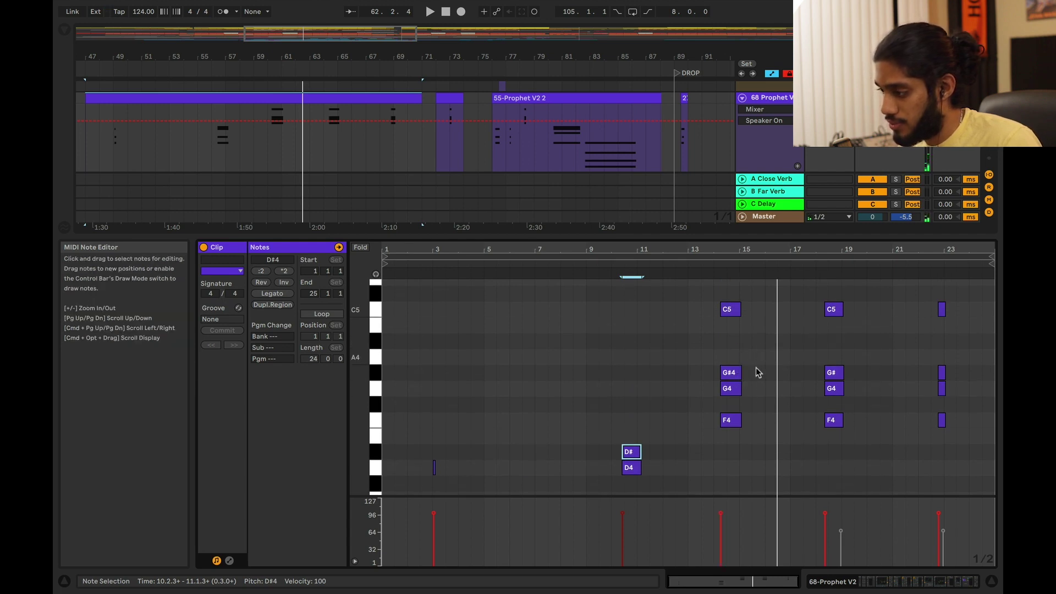
left_click(737, 373)
key("Delete")
- Play the arrangement from bar 60 and undo the deletion of the G#4 note near bar 14
left_click(267, 151)
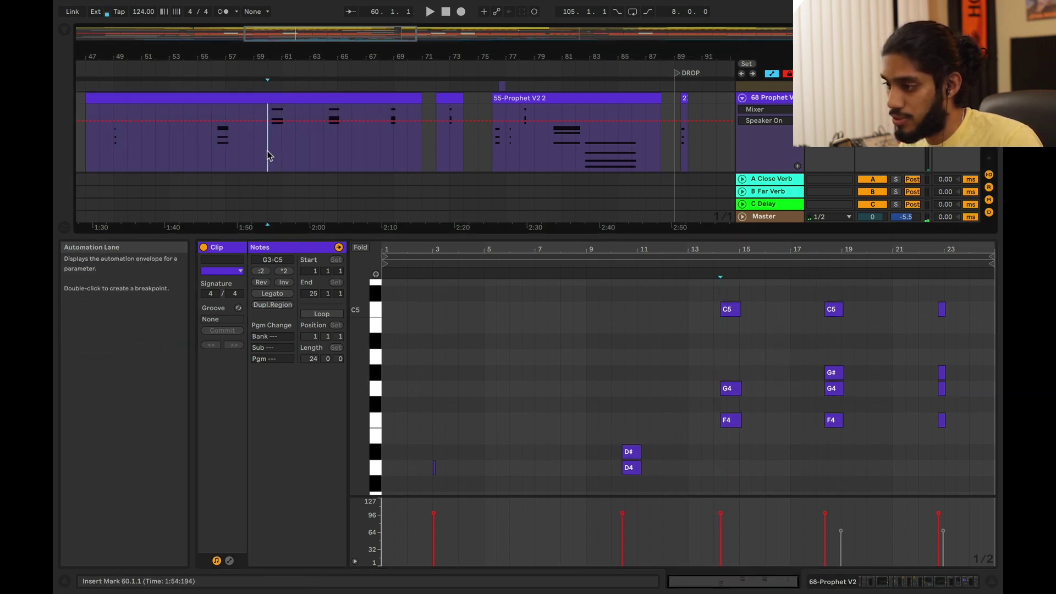
key("space")
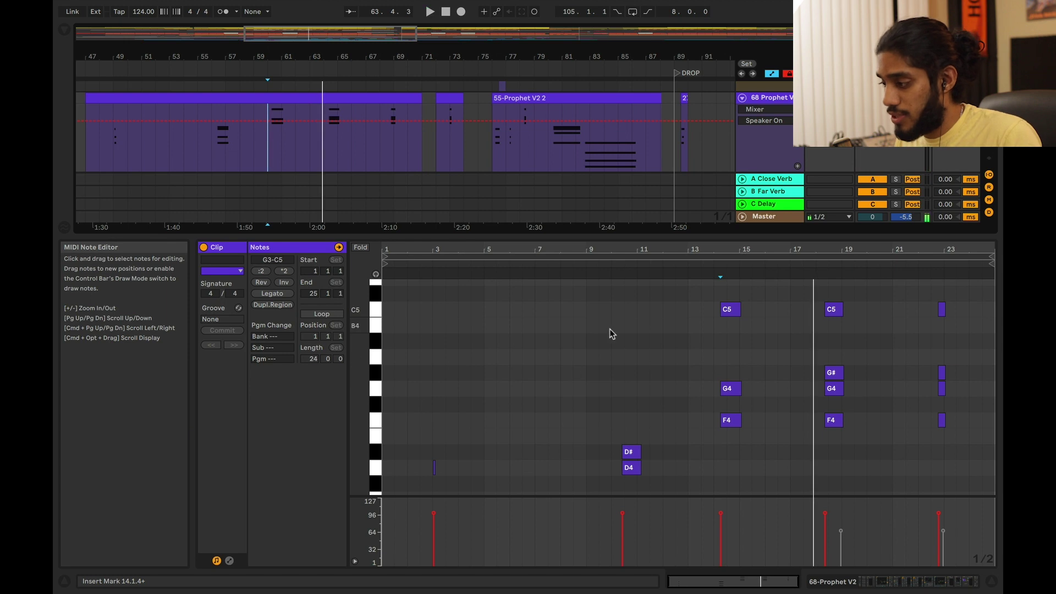
key("super+z")
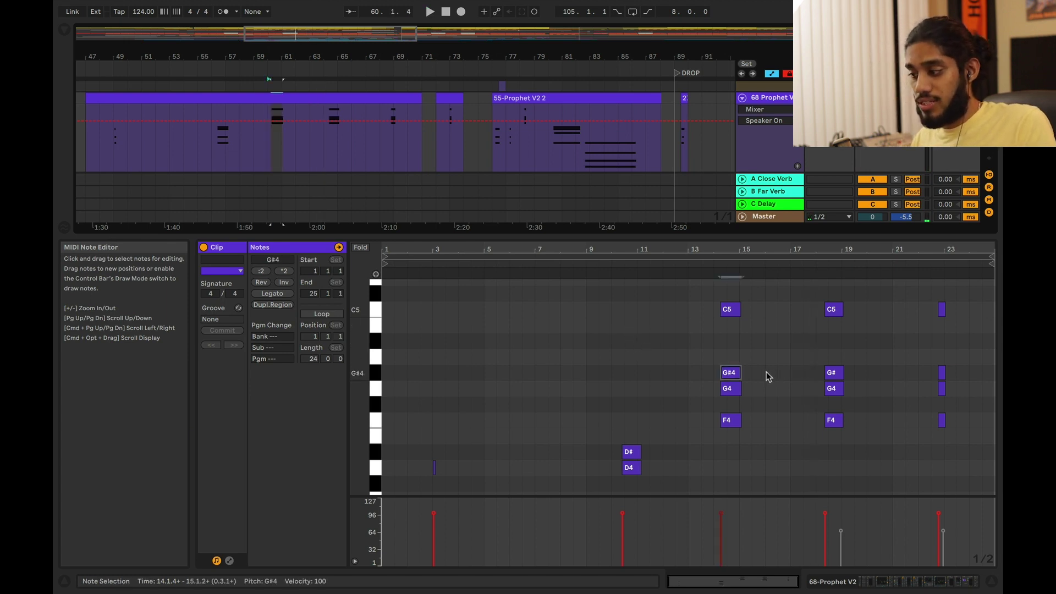
left_click_drag(666, 377, 860, 370)
left_click(865, 370)
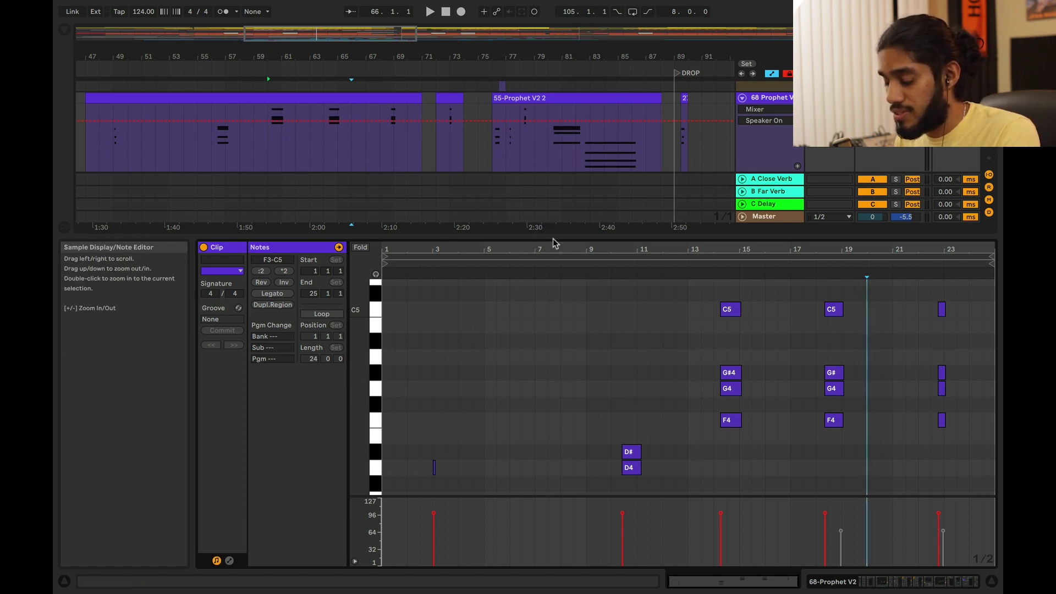
- Examine the Prophet V2 track's list of automated devices beside its CutOFilt automation
left_click_drag(553, 237, 553, 353)
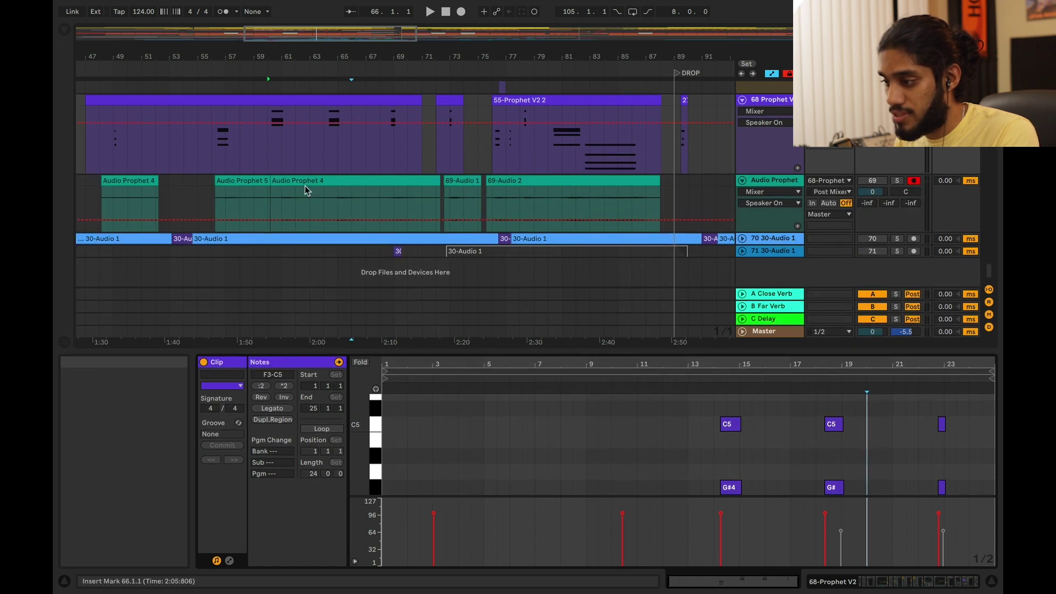
scroll(304, 205, "up", 2)
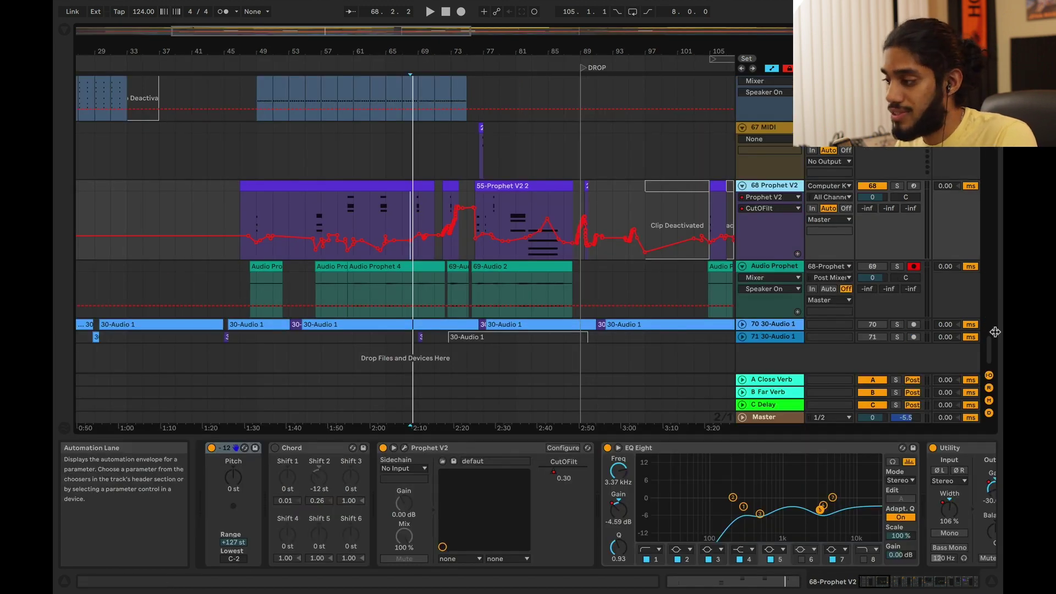
left_click(771, 198)
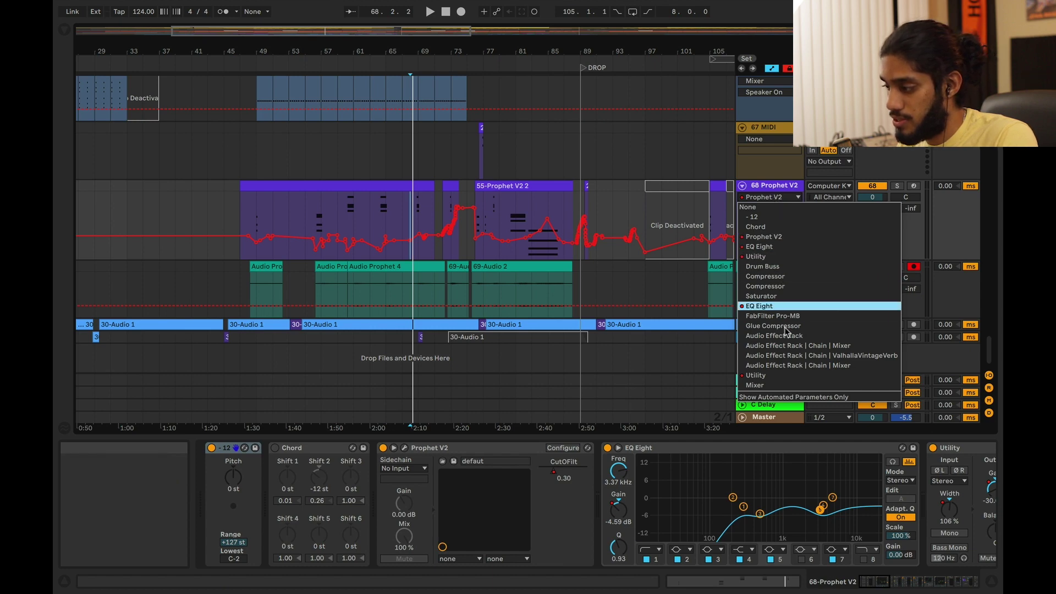
left_click(772, 197)
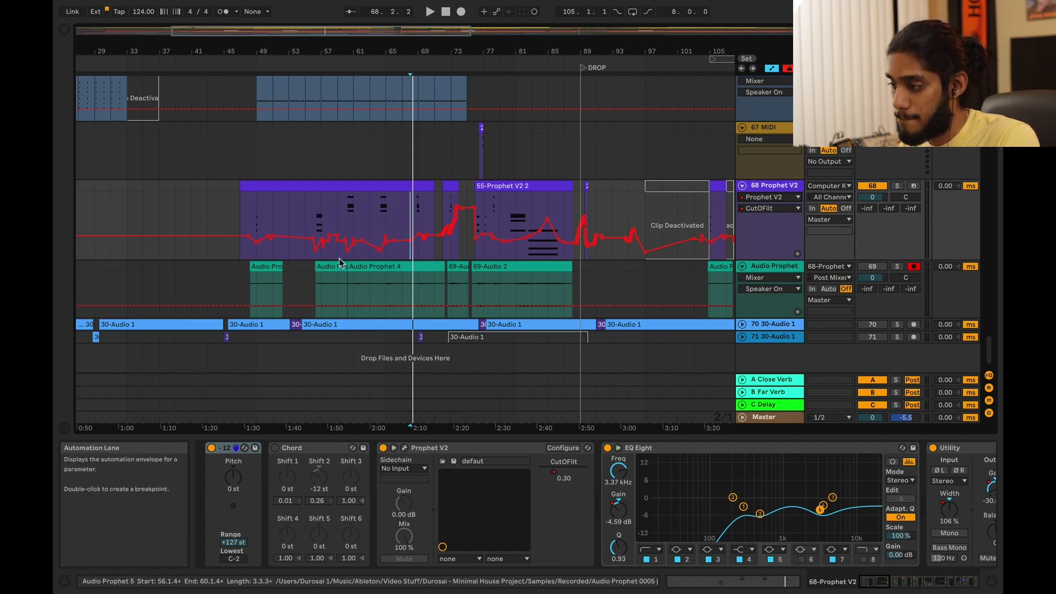
- Examine the CutOFilt automation up close and play its rise in the short Prophet V2 clip from bar 72.3
left_click_drag(414, 24, 346, 24)
scroll(385, 220, "up", 5)
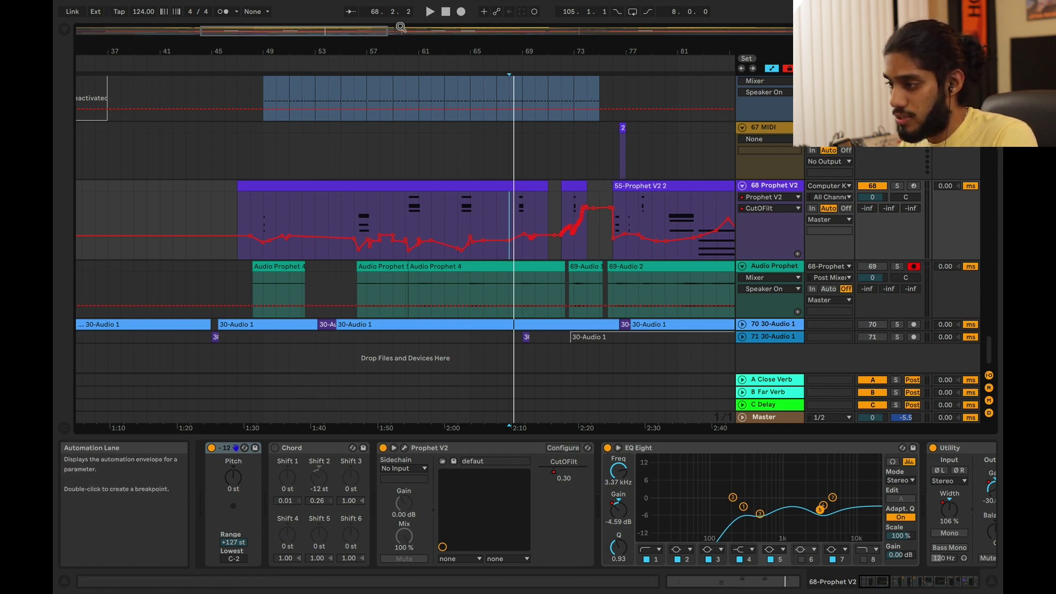
left_click_drag(401, 27, 359, 33)
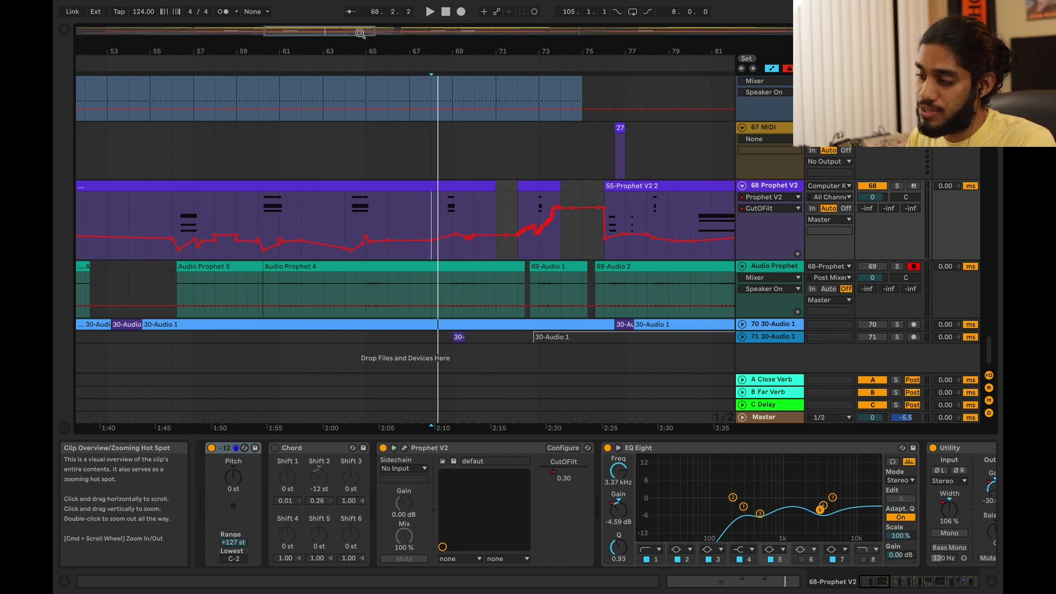
left_click_drag(336, 33, 336, 44)
left_click(563, 202)
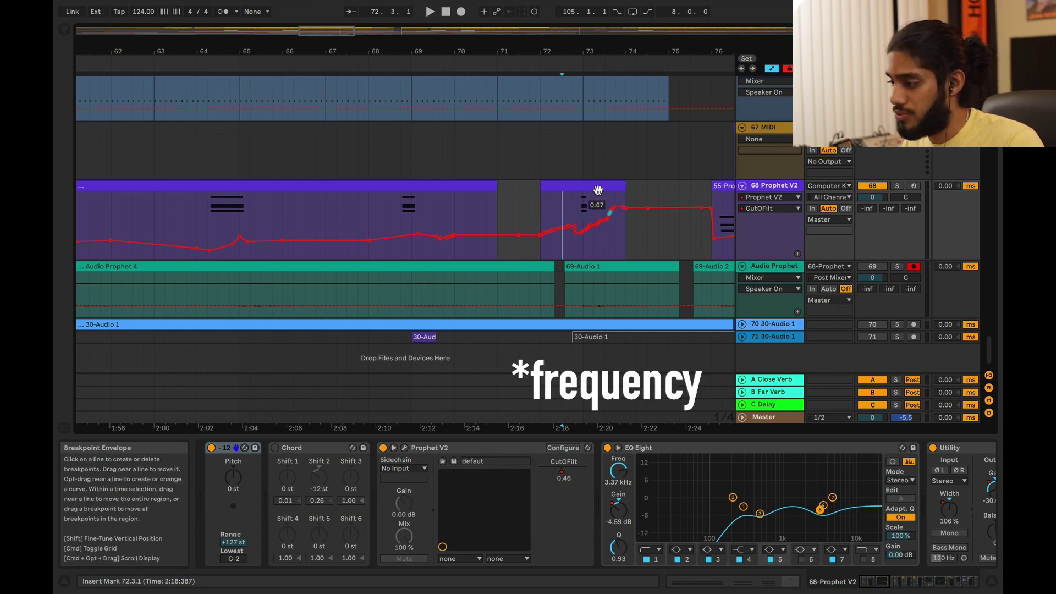
key("space")
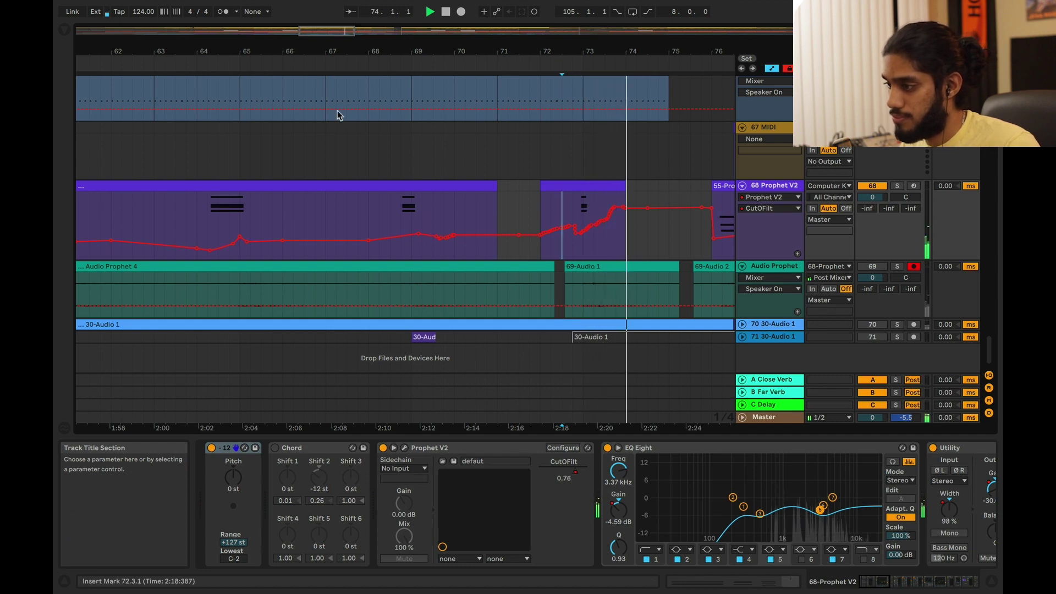
left_click_drag(321, 32, 321, 8)
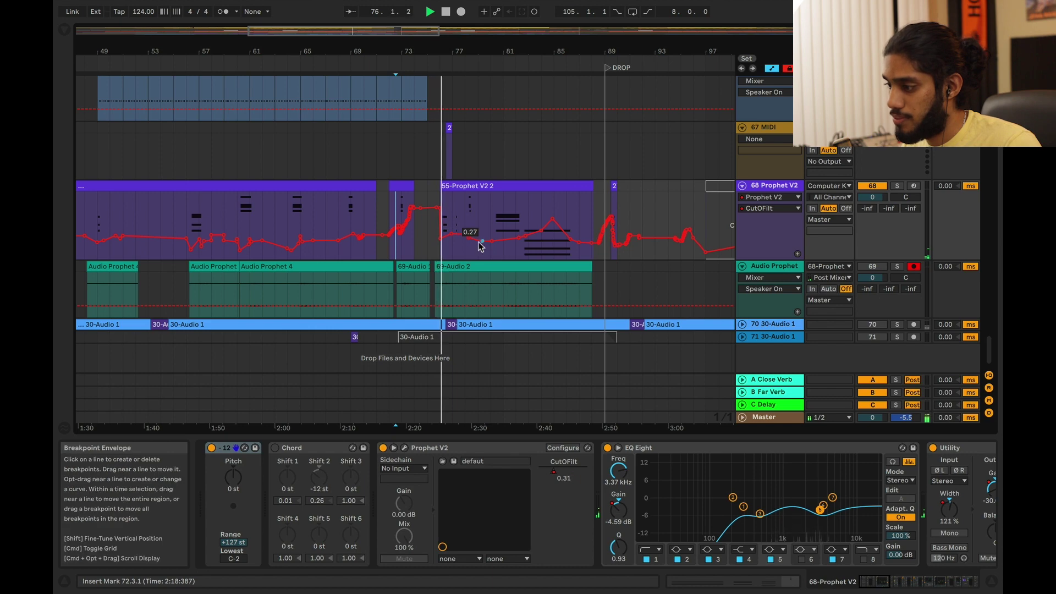
key("space")
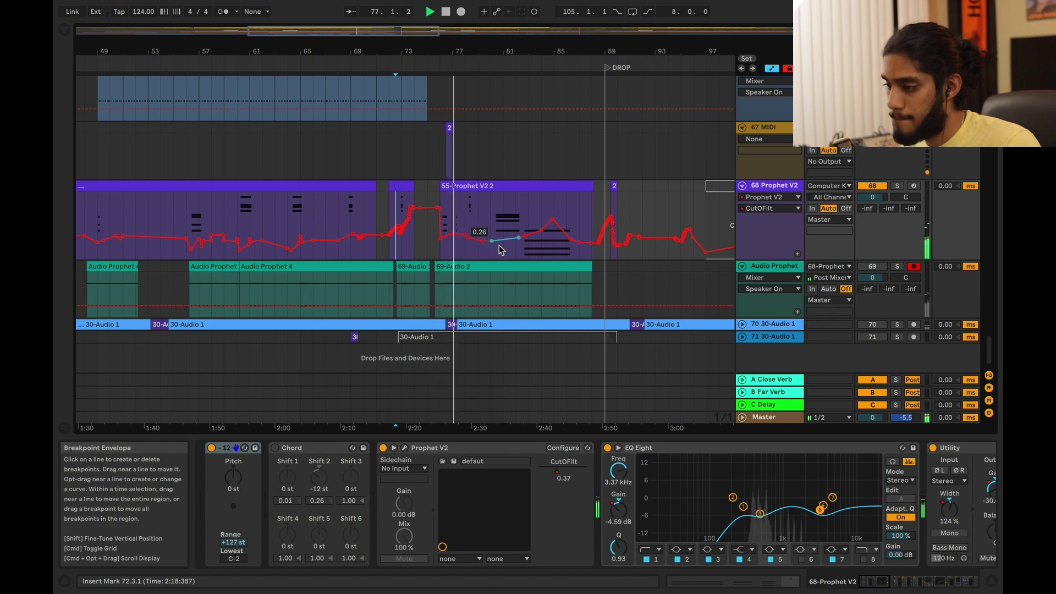
- Play the Prophet V2 chords with their CutOFilt automation from bar 64
left_click_drag(335, 33, 282, 175)
left_click(246, 210)
key("space")
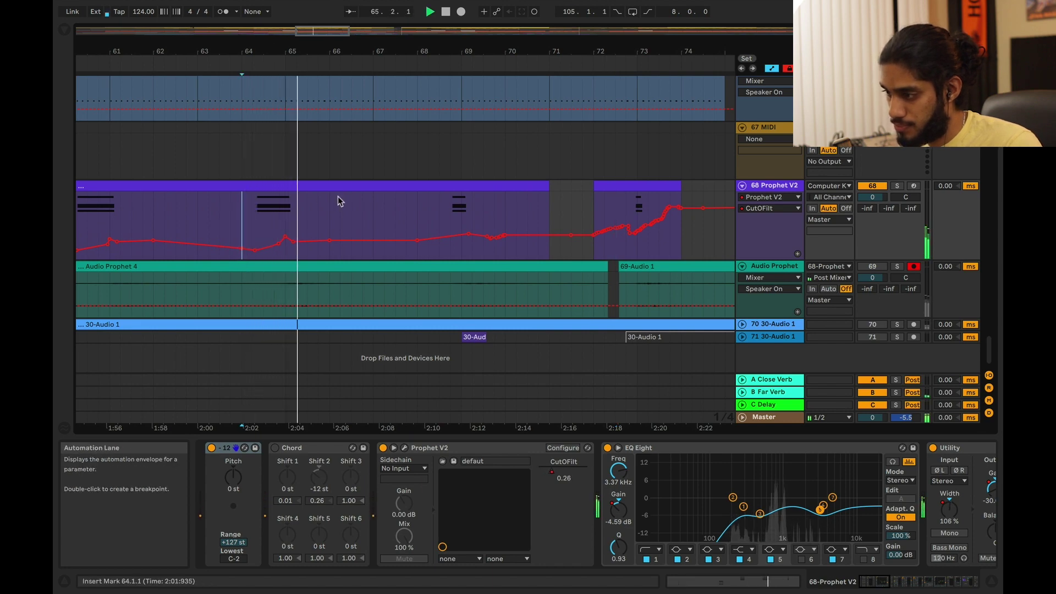
key("space")
- Play the CutOFilt automation peak in the 55-Prophet V2 2 clip from around bar 82.3
mouse_move(325, 32)
left_mouse_down()
mouse_move(325, 22)
mouse_move(337, 42)
left_mouse_up()
left_click(337, 215)
left_click(440, 217)
left_click(561, 219)
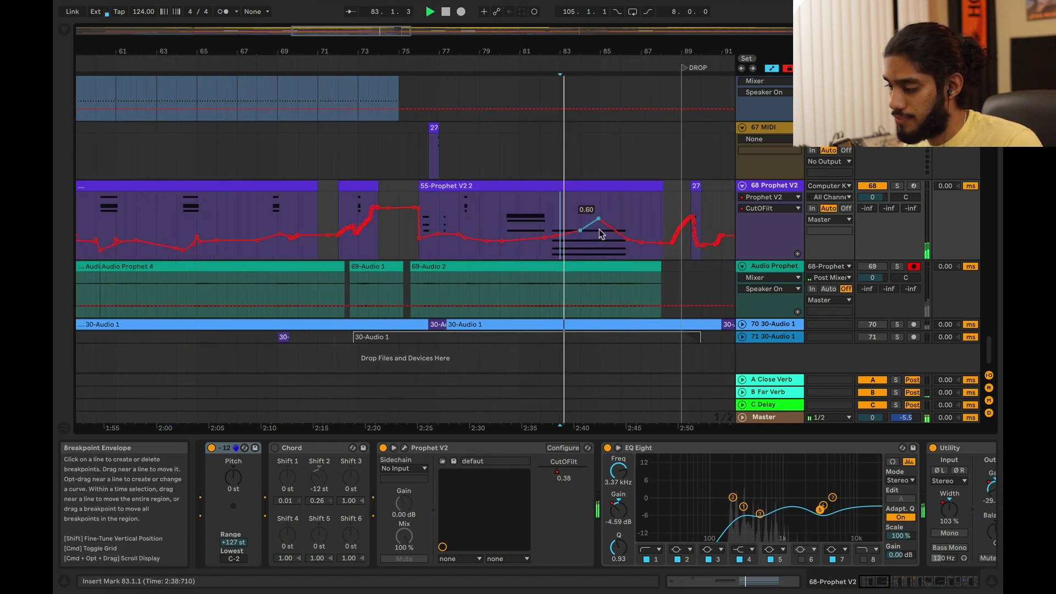
left_click(550, 218)
key("space")
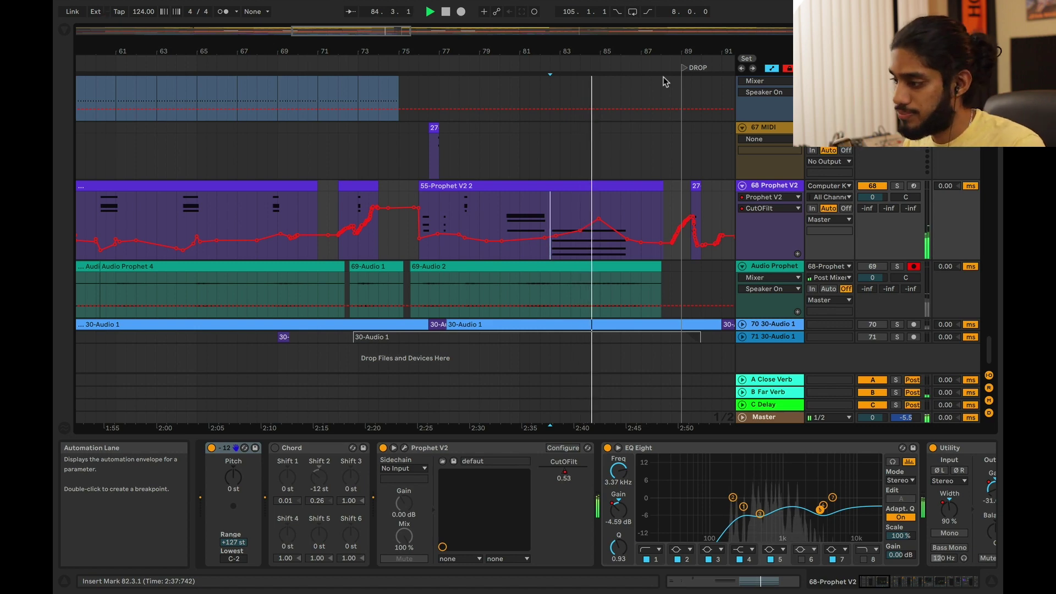
- Stop playback and examine the CutOFilt automation around the chord near bar 56
left_click_drag(382, 34, 379, 24)
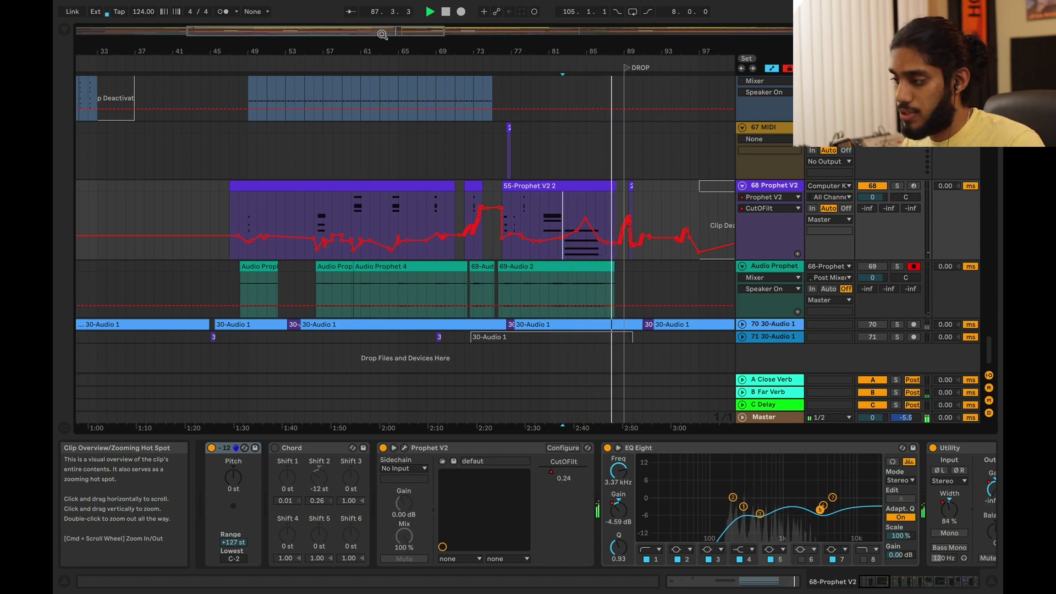
key("space")
left_click_drag(382, 34, 347, 64)
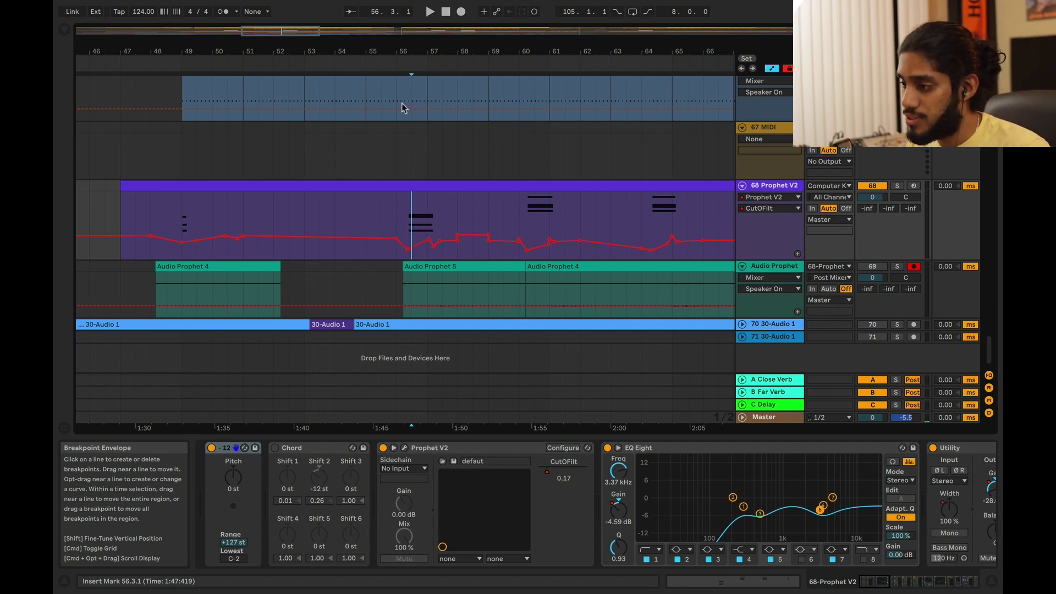
left_click_drag(290, 30, 289, 33)
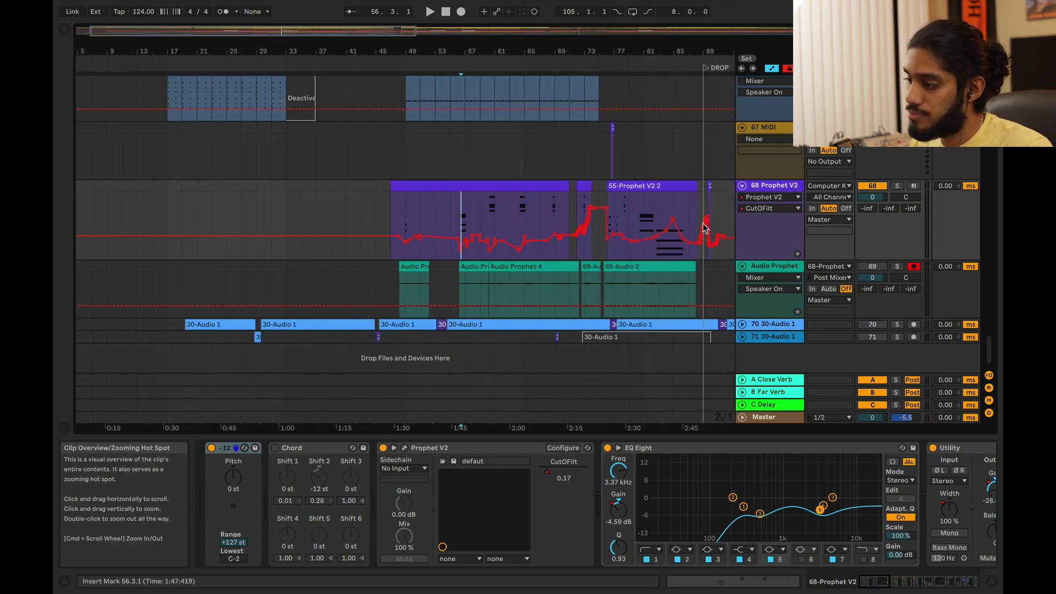
- Display the EQ Eight's 5 Gain A automation on the Prophet V2 track
scroll(744, 526, "right", 2)
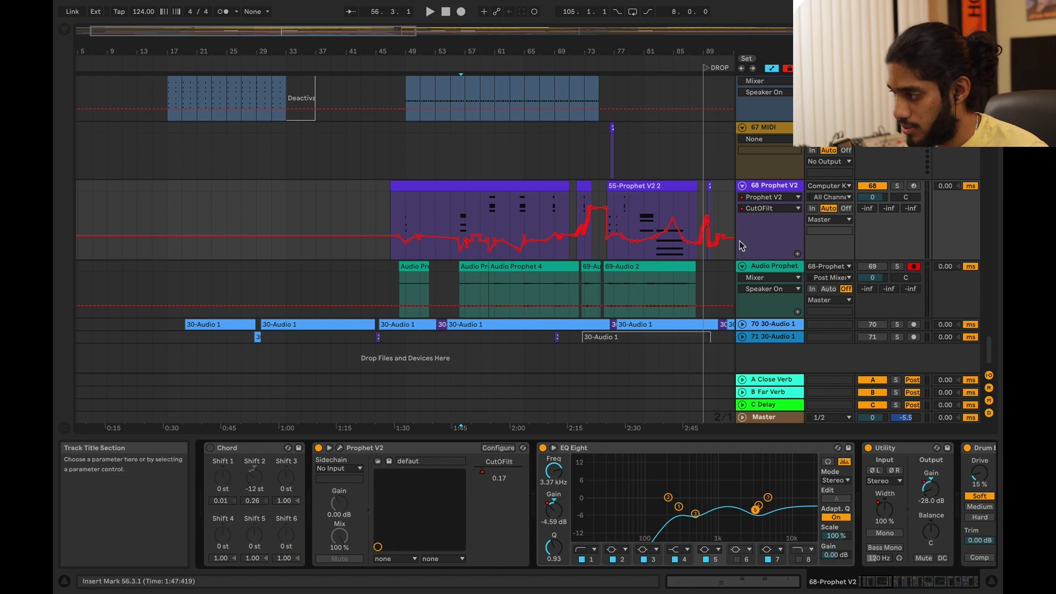
left_click(770, 197)
left_click(765, 220)
left_click(771, 208)
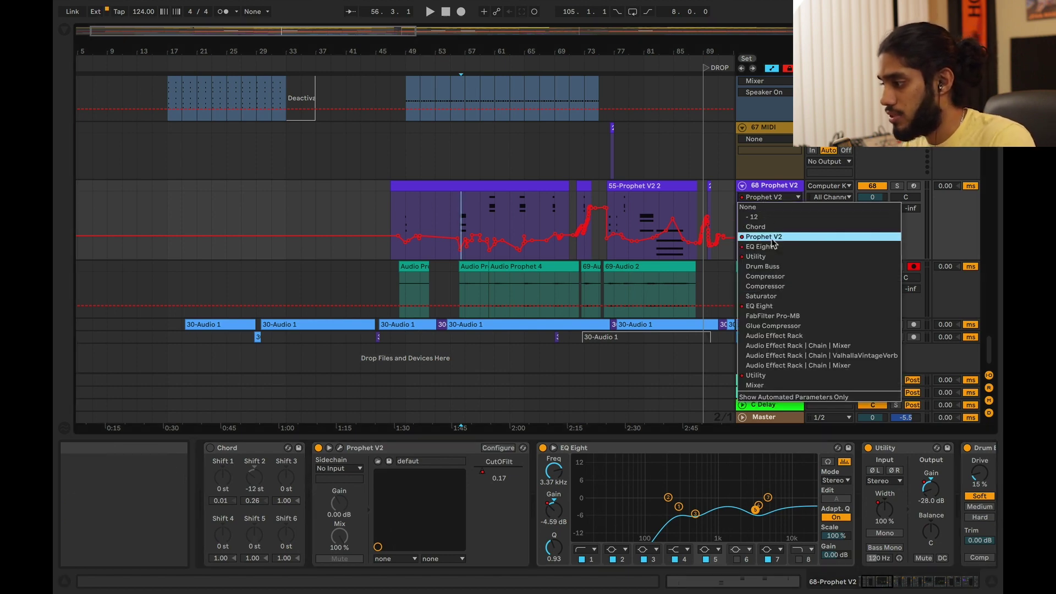
left_click(775, 249)
left_click(771, 208)
- Display the Utility's Gain automation on the Prophet V2 track and inspect it past the drop
left_click(770, 197)
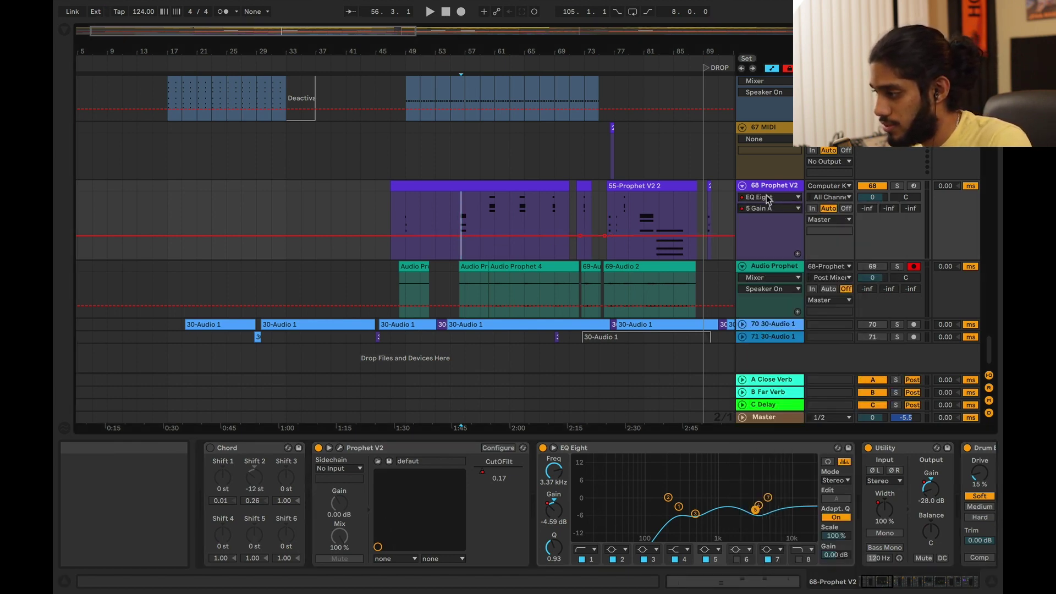
left_click(769, 197)
left_click(777, 256)
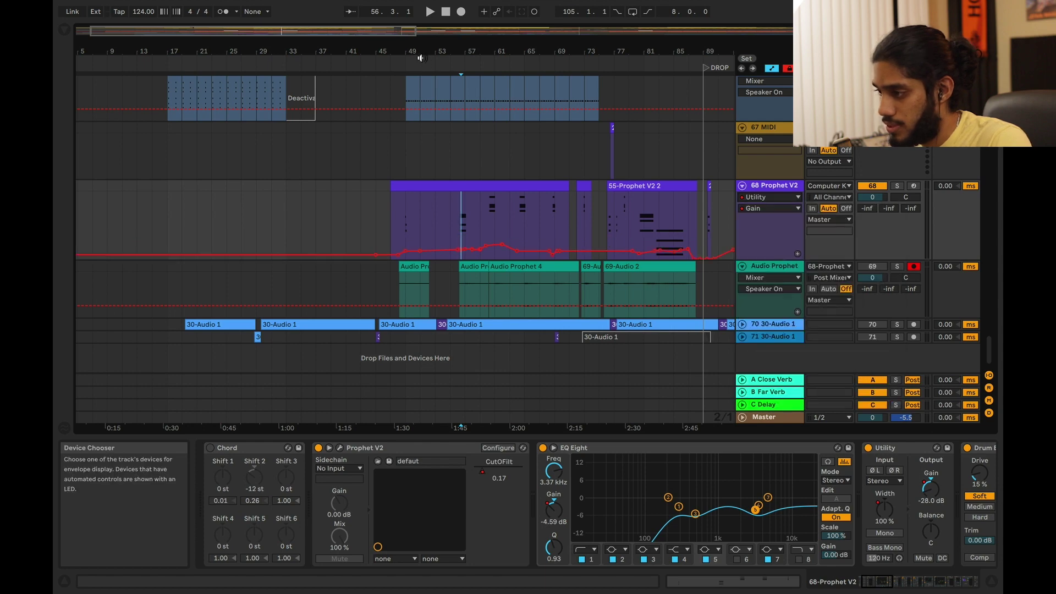
scroll(588, 302, "right", 10)
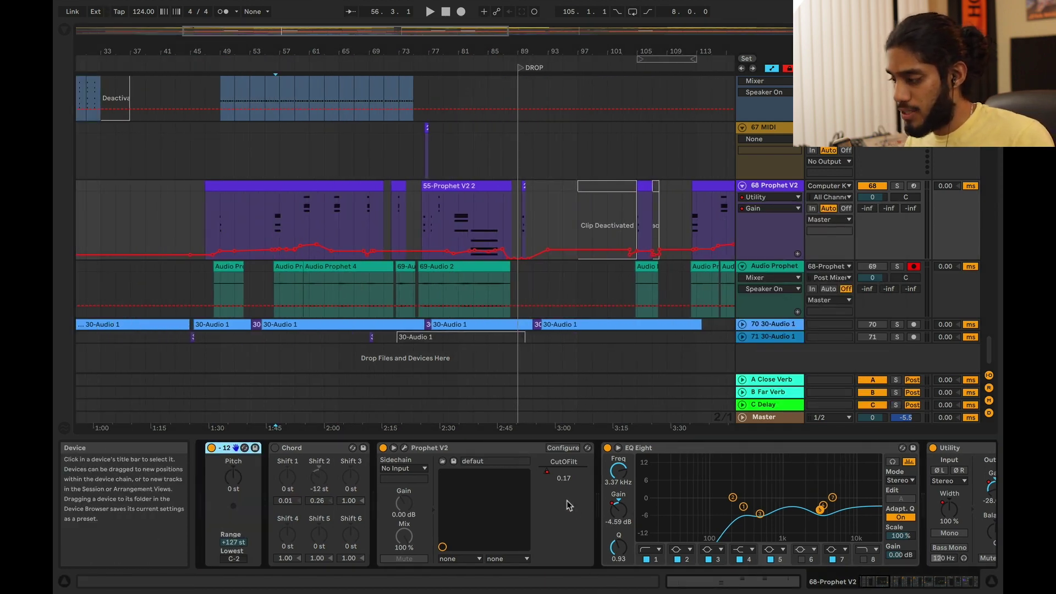
- Examine the Prophet V2 track's effect chain from the EQ Eight through to the final Utility, singling out the first Utility
scroll(570, 506, "right", 5)
scroll(569, 504, "right", 3)
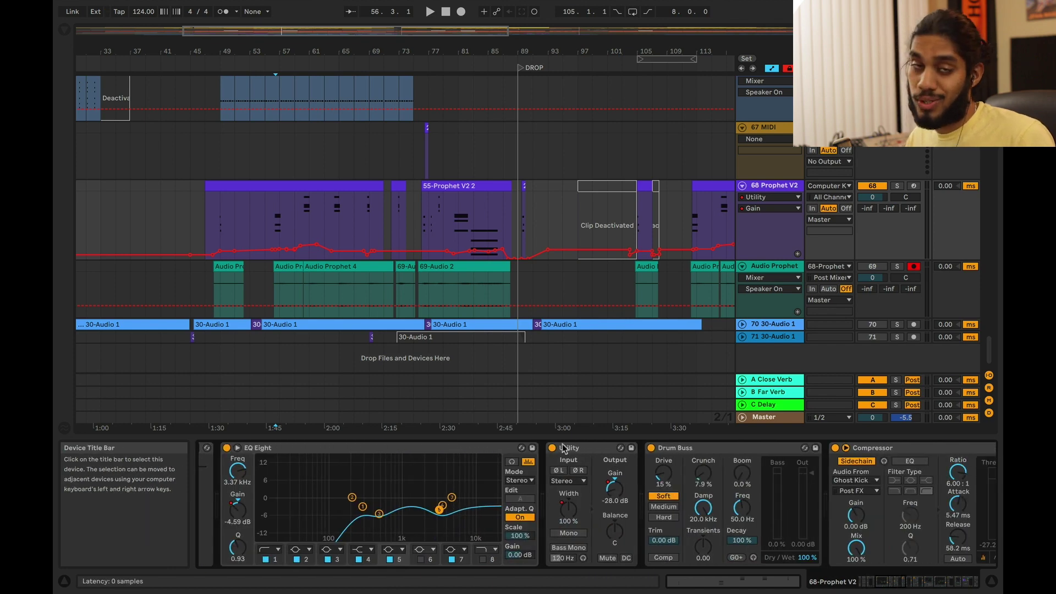
scroll(570, 478, "right", 2)
scroll(570, 478, "right", 2)
left_click(467, 447)
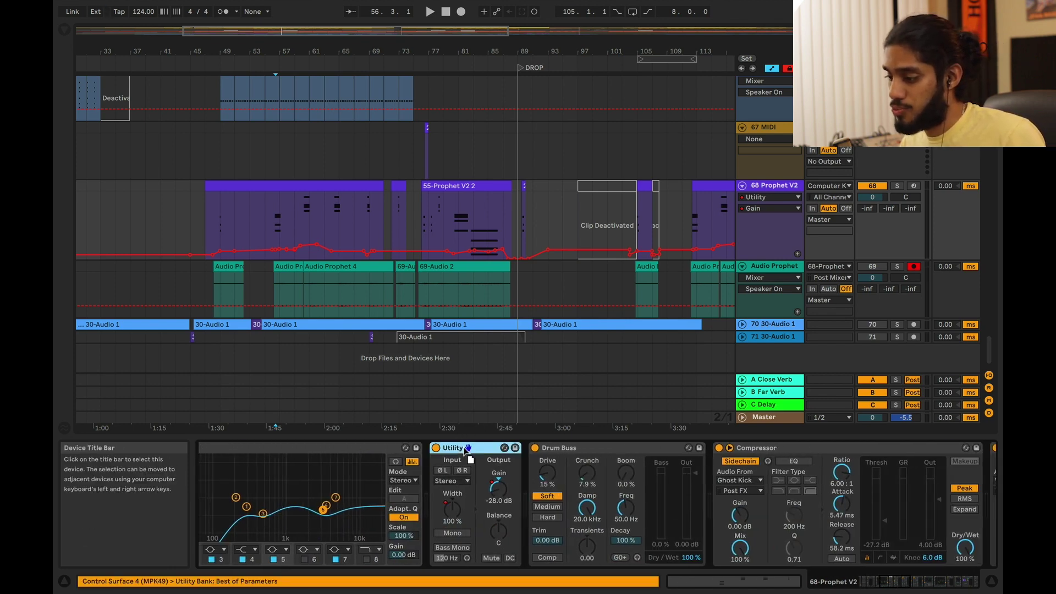
scroll(472, 456, "right", 3)
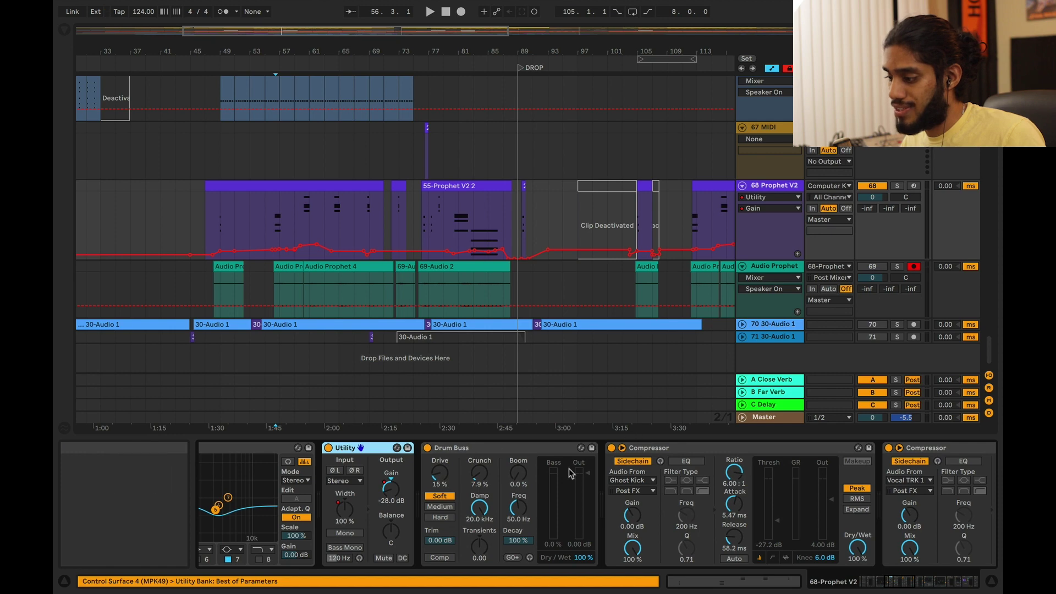
scroll(507, 457, "right", 10)
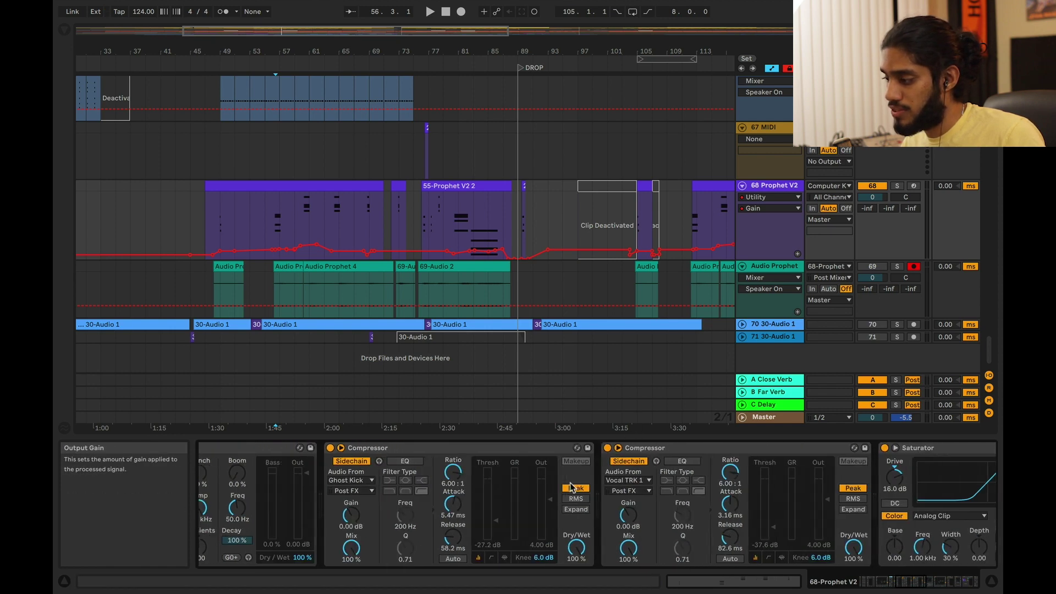
scroll(655, 471, "right", 12)
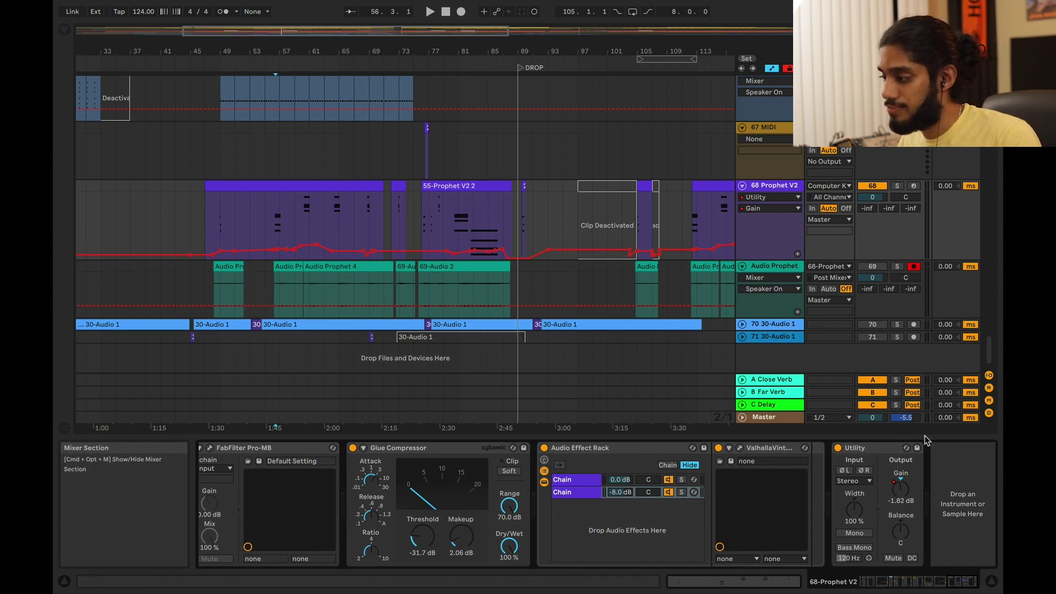
left_click(796, 210)
left_click(331, 30)
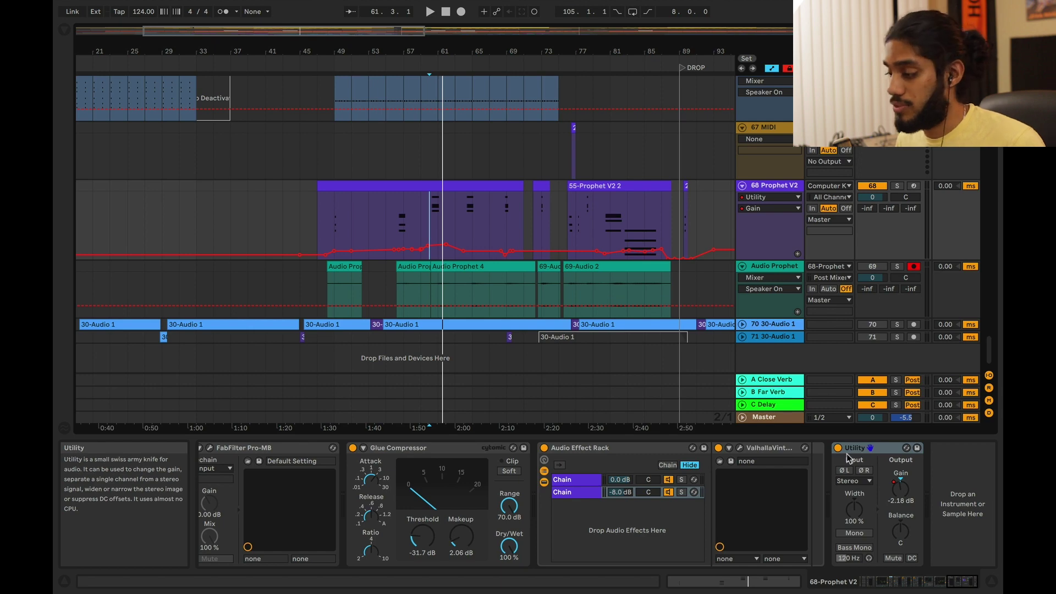
- Go back through the Prophet V2 effect chain and select the first EQ Eight after the synth
left_click_drag(359, 37, 382, 34)
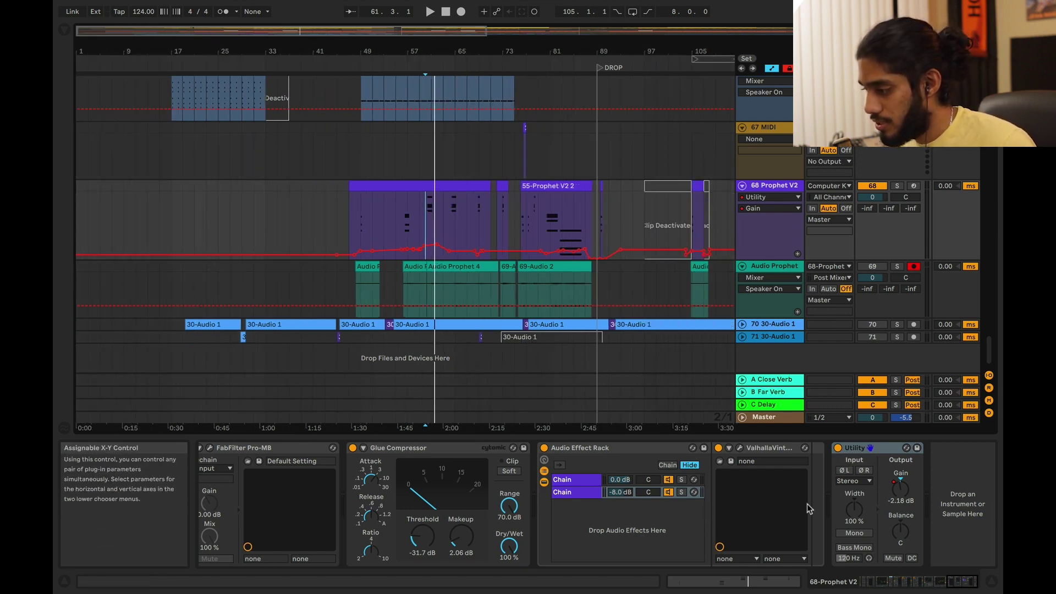
scroll(808, 510, "left", 6)
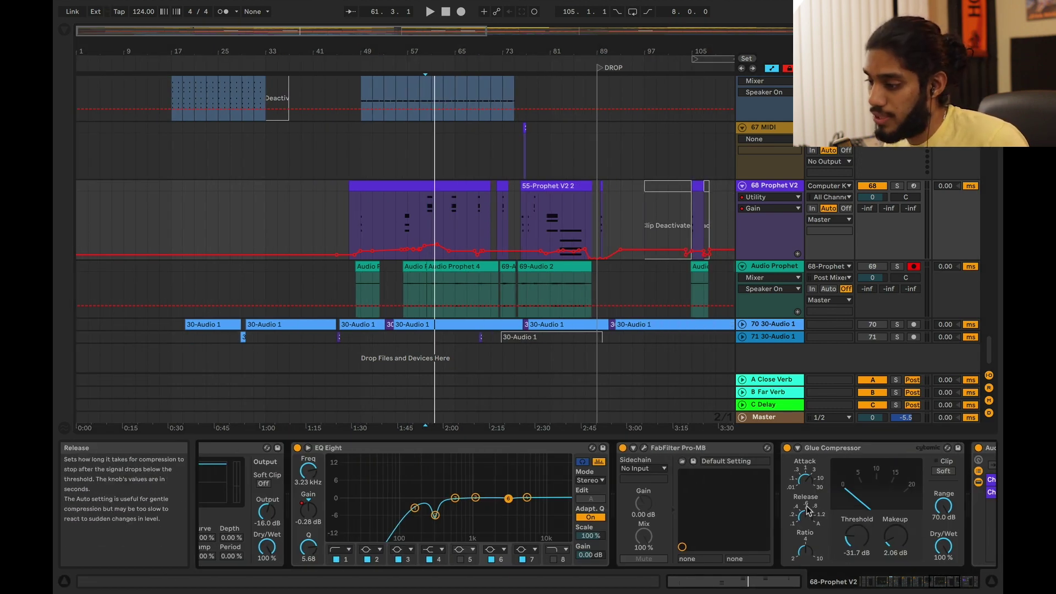
scroll(808, 510, "left", 3)
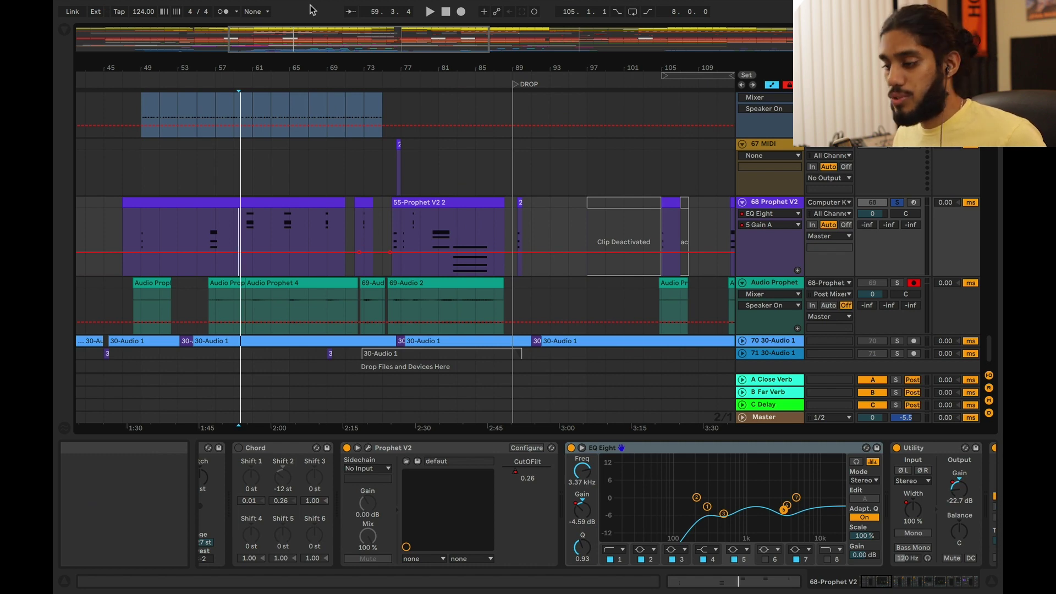
left_click(579, 487)
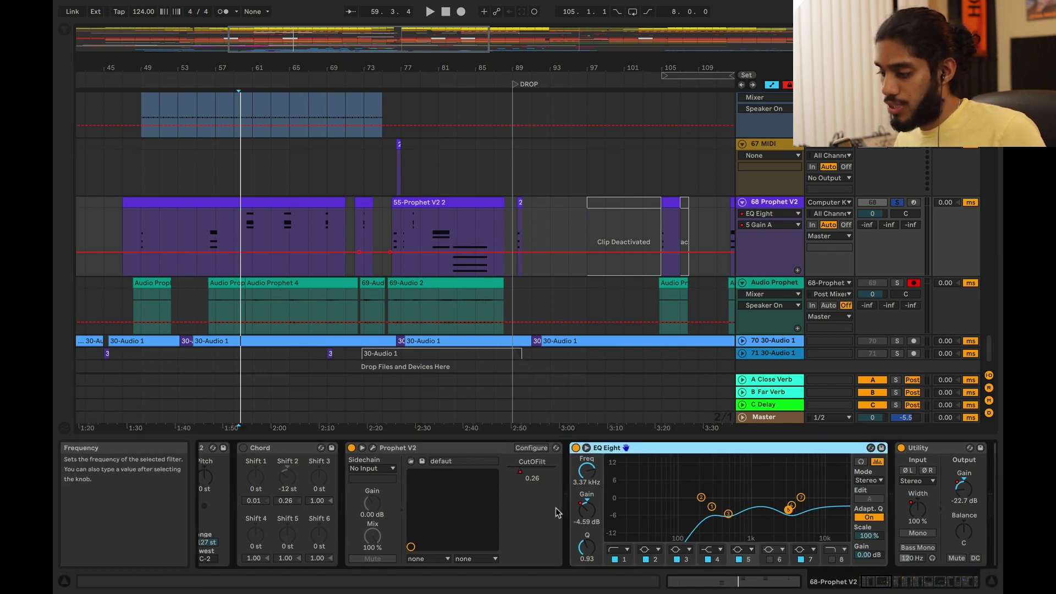
scroll(564, 511, "right", 3)
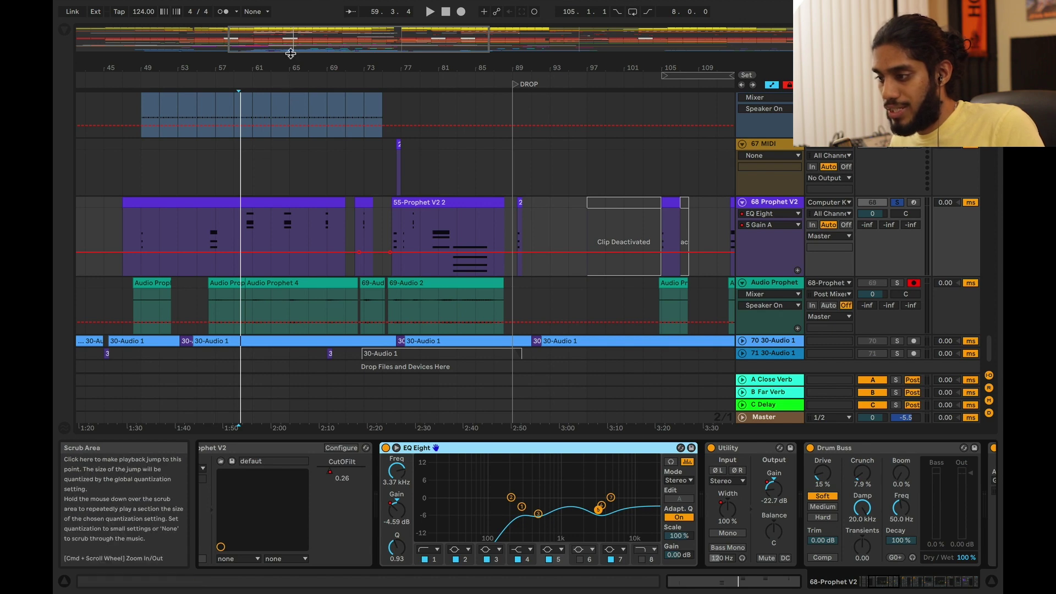
- Play the Prophet V2 chords around bar 60 with the first EQ Eight on and bypassed, and reactivate it
left_click_drag(290, 50, 281, 374)
left_click(399, 461)
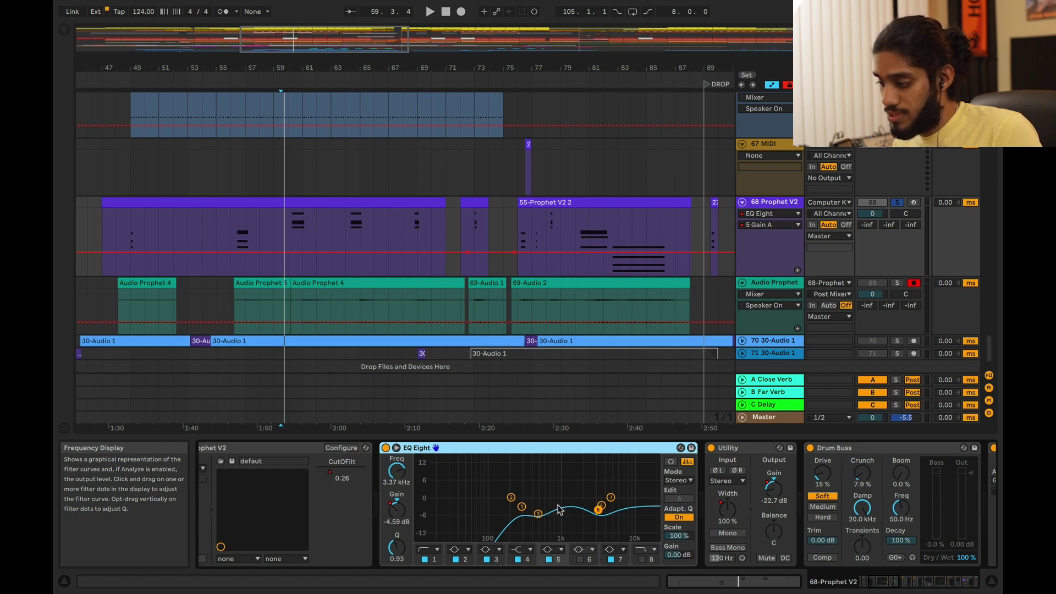
key("space")
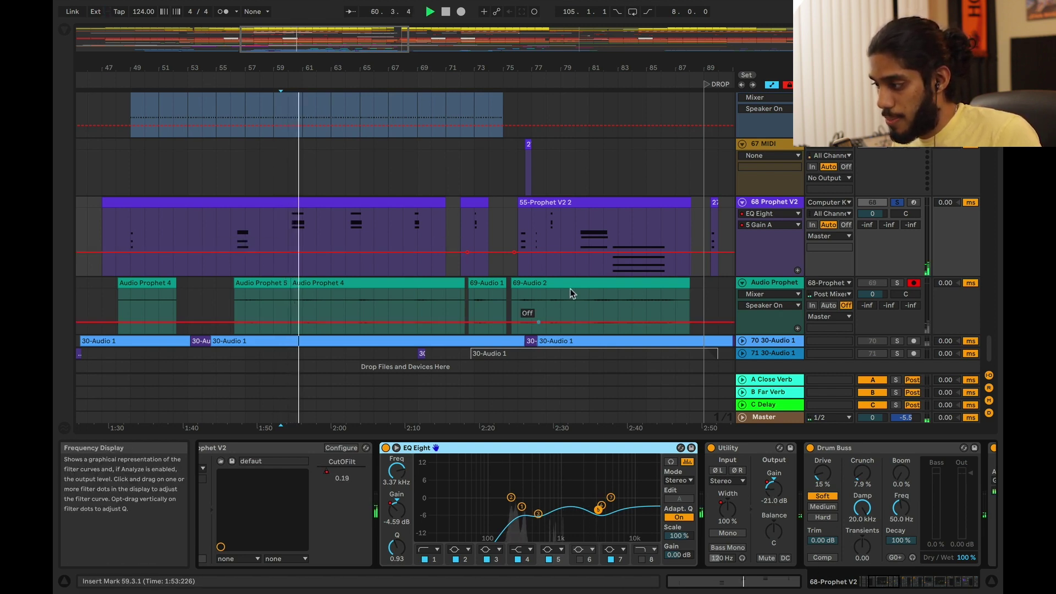
left_click(385, 447)
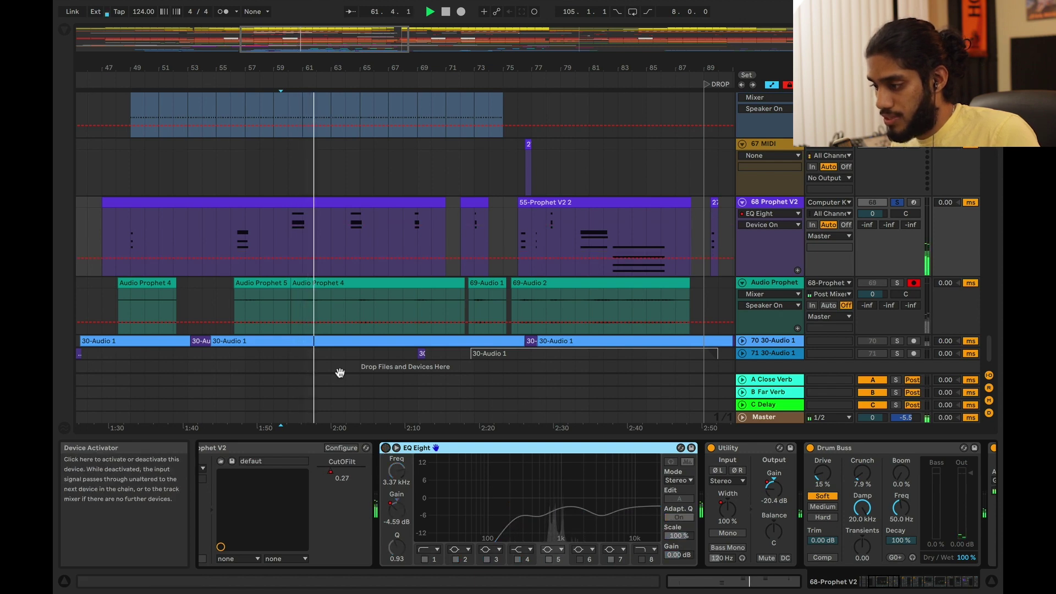
left_click(294, 244)
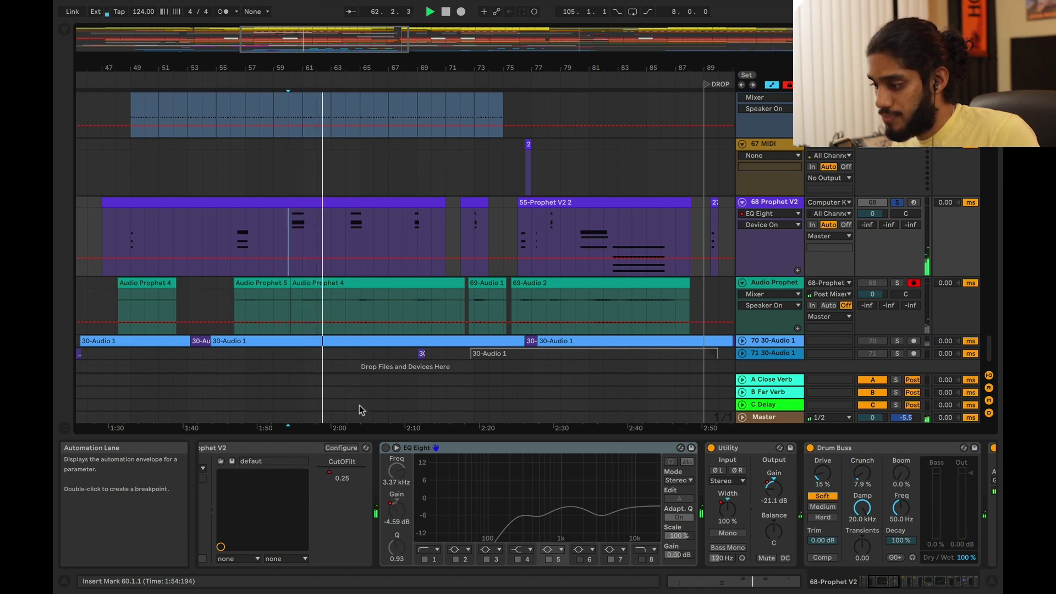
left_click(386, 448)
- Examine the Utility and Drum Buss that follow the first EQ Eight
scroll(570, 547, "right", 6)
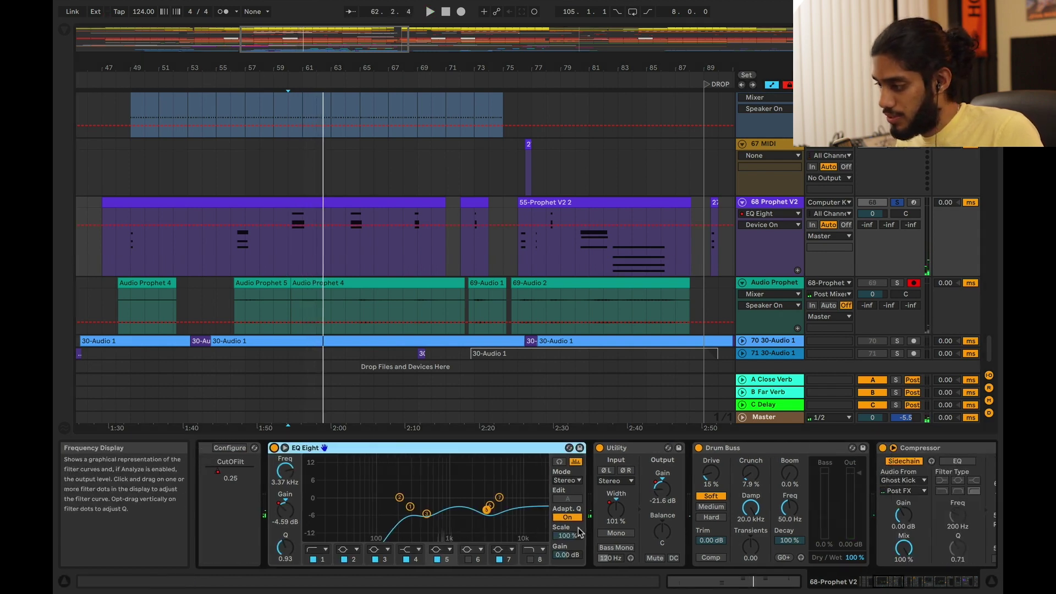
left_click(514, 448, "shift")
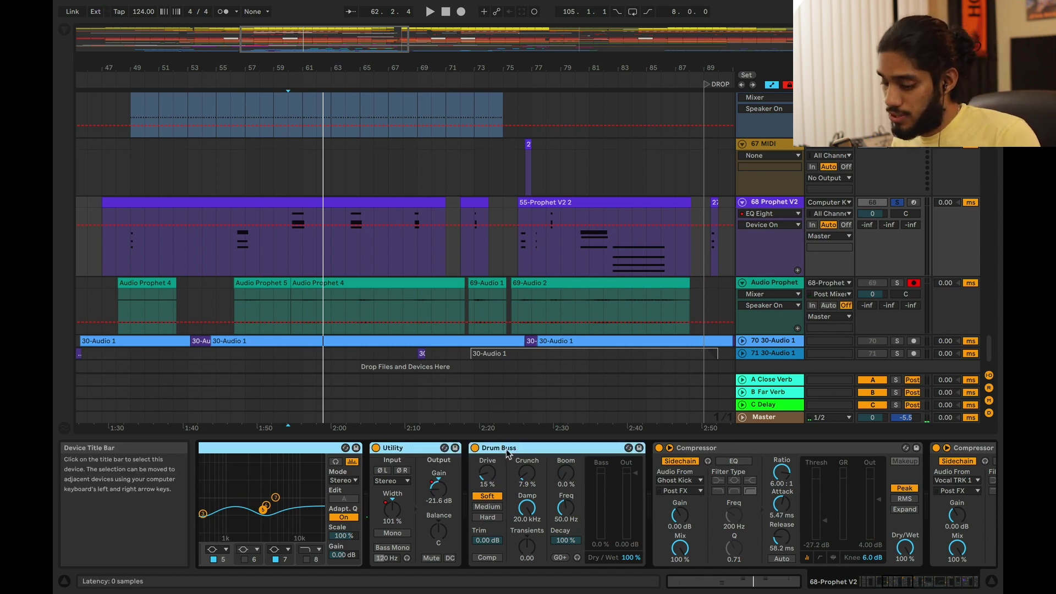
scroll(503, 457, "right", 4)
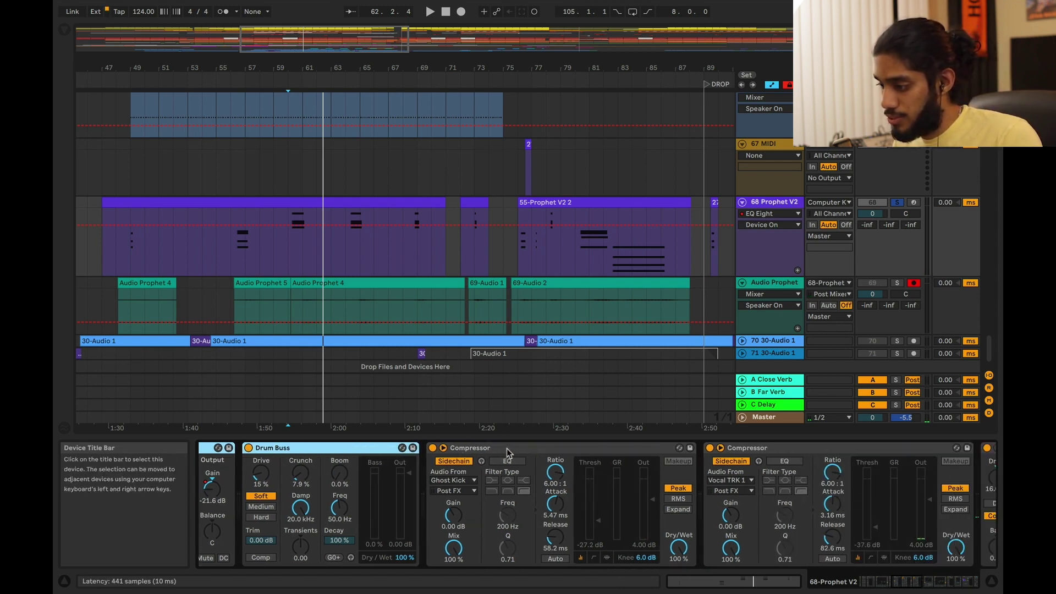
- Examine the two sidechained Compressors keyed by Ghost Kick and Vocal TRK 1, selecting each in turn
left_click(506, 450)
scroll(456, 485, "right", 2)
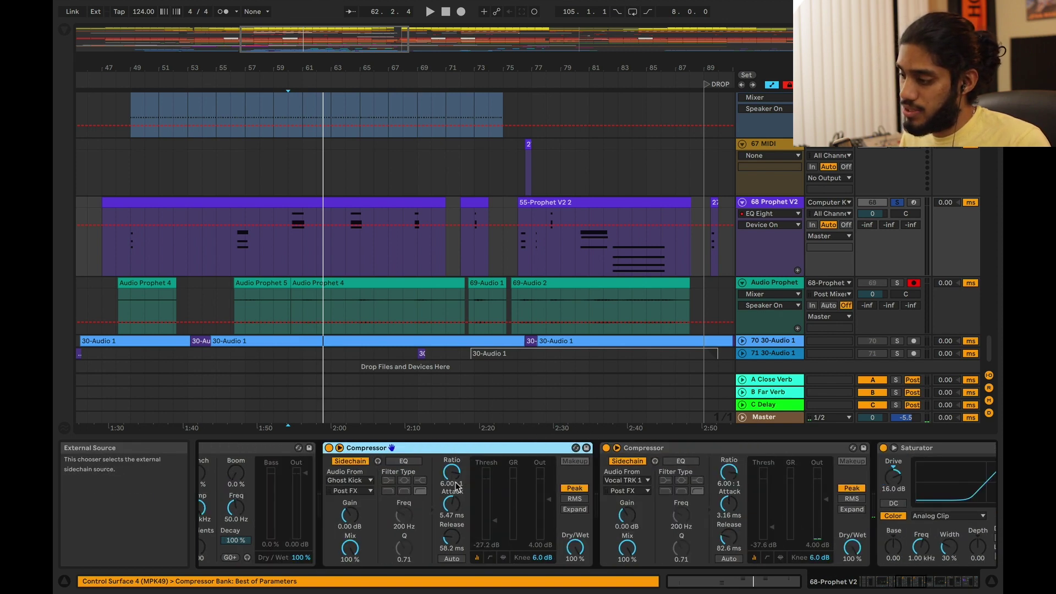
scroll(457, 487, "right", 3)
left_click(499, 450)
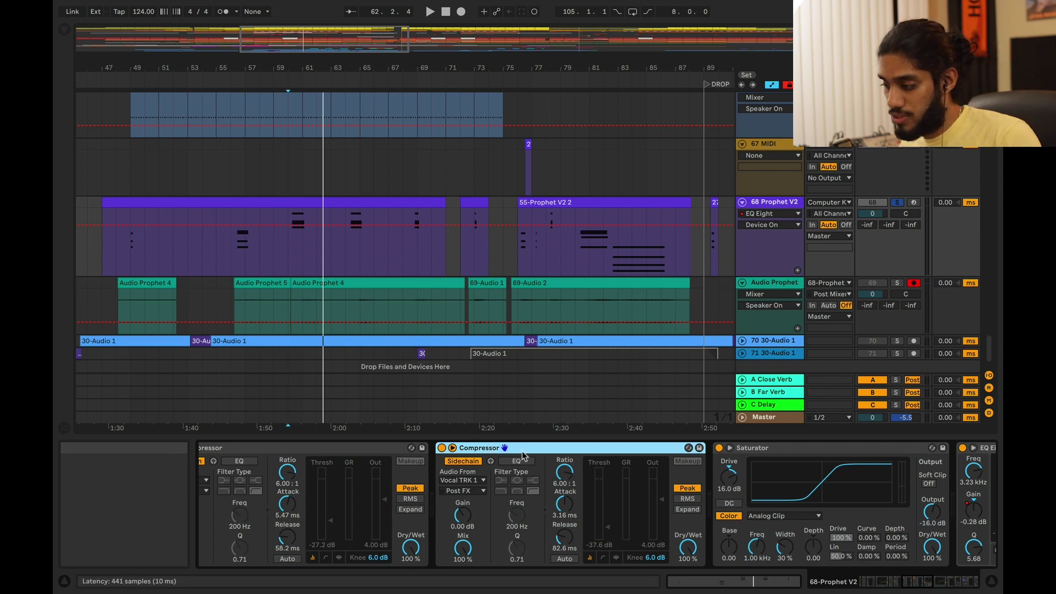
- Select the Saturator and examine its drive and output settings ahead of the second EQ Eight
scroll(523, 449, "right", 4)
left_click(549, 449)
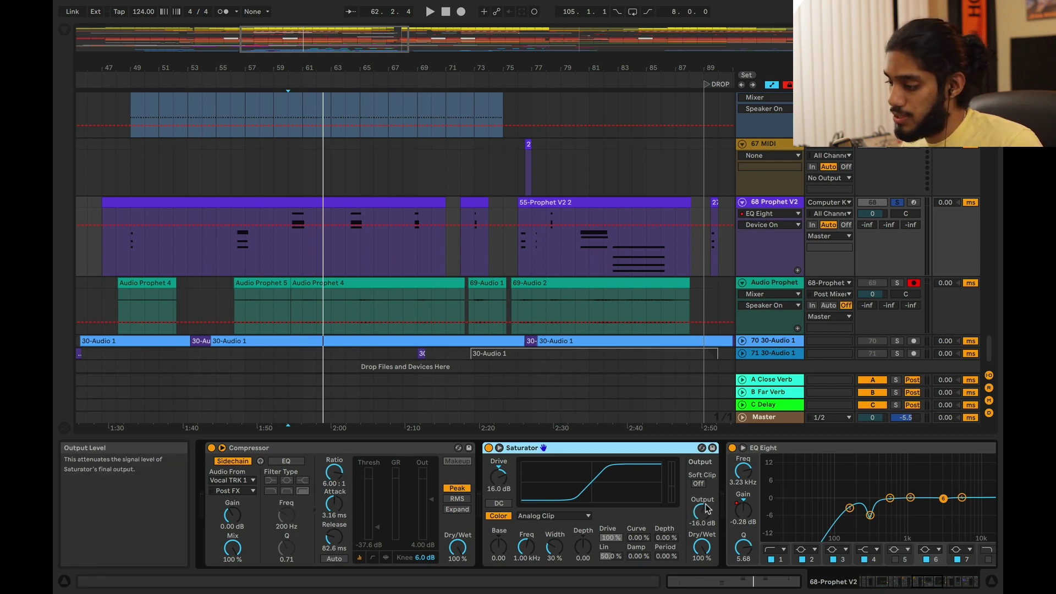
scroll(514, 524, "right", 5)
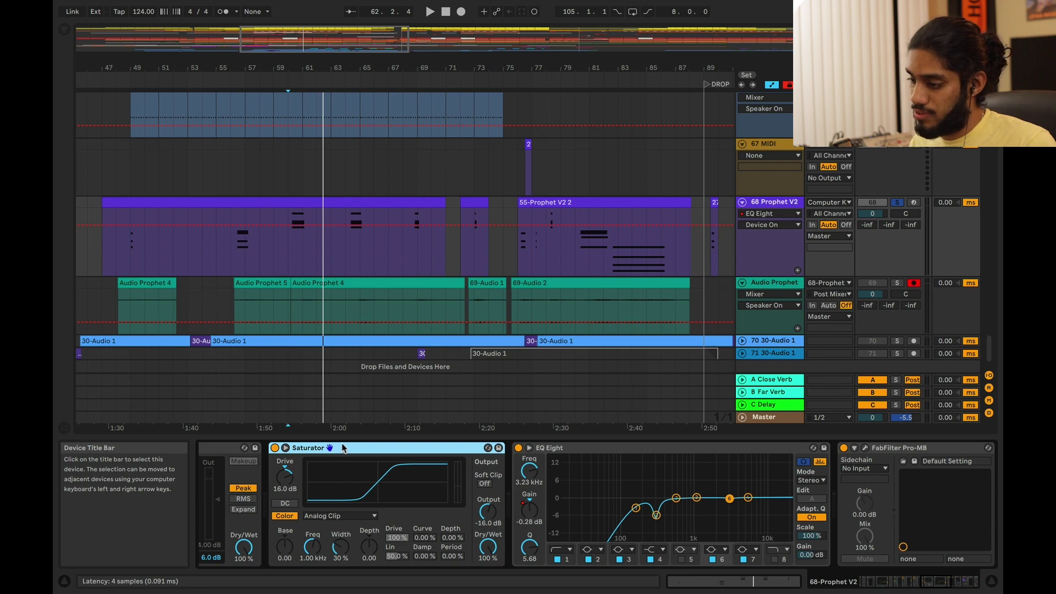
scroll(357, 452, "right", 5)
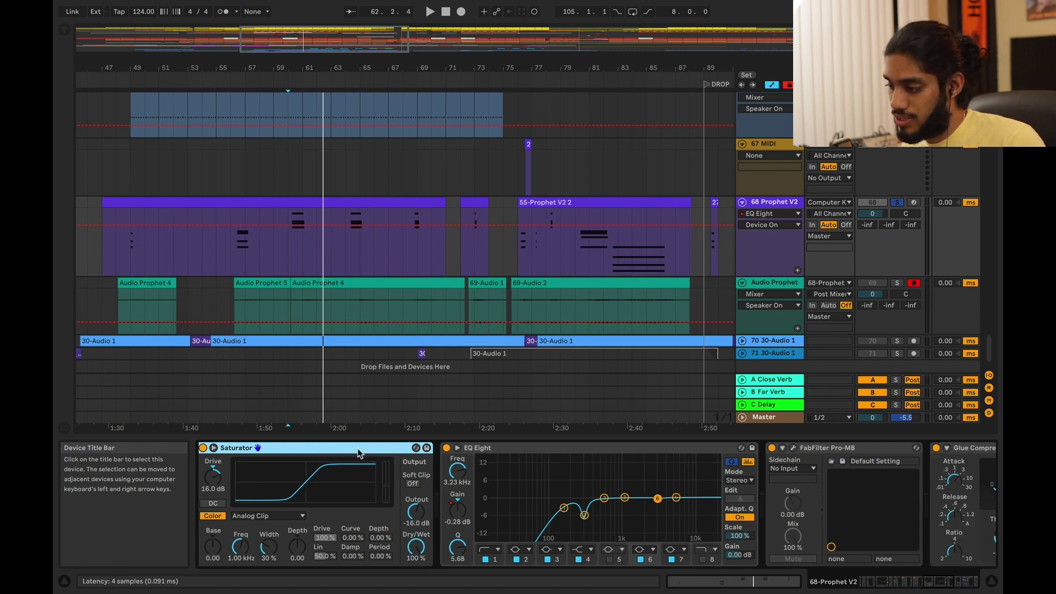
- Open the FabFilter Pro-MB interface and play the chords through it, placing the window clear of the devices
key("space")
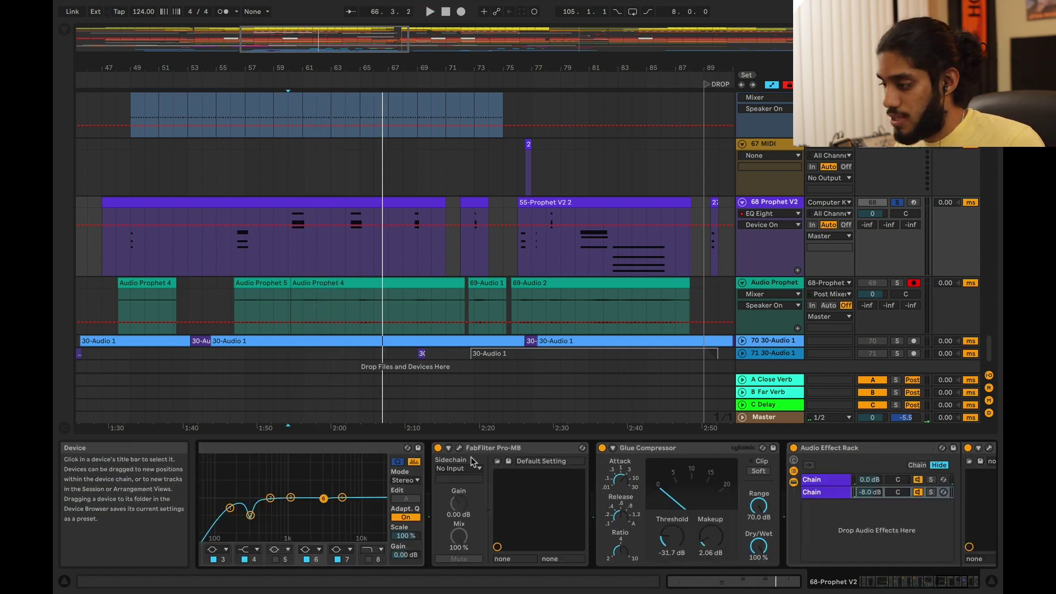
left_click(457, 449)
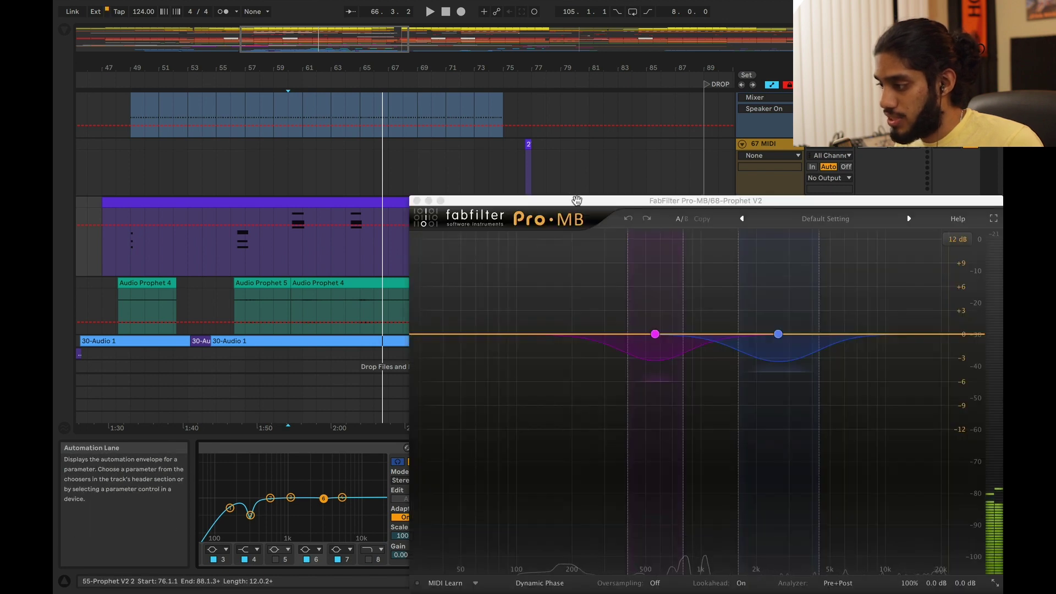
left_click_drag(572, 210, 370, 107)
key("space")
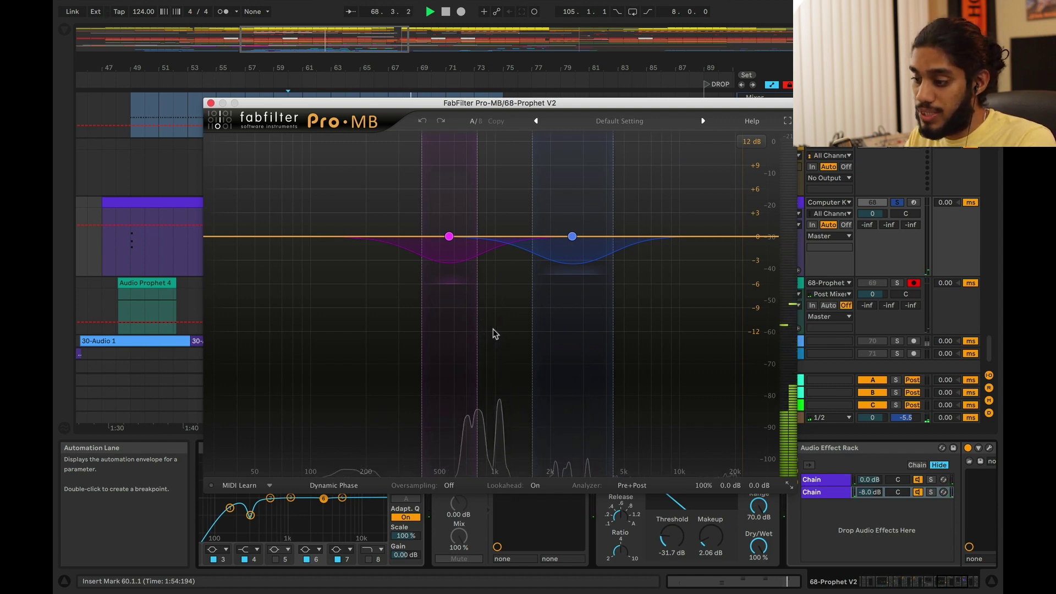
left_click_drag(463, 103, 544, 80)
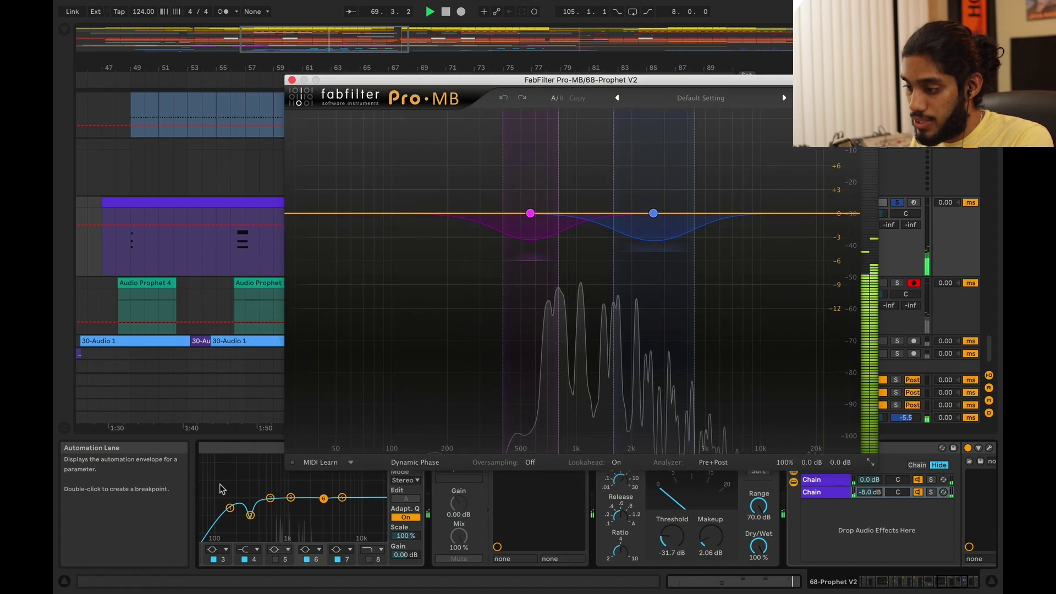
- Select the second EQ Eight and inspect the two Pro-MB bands during playback
left_click(335, 448)
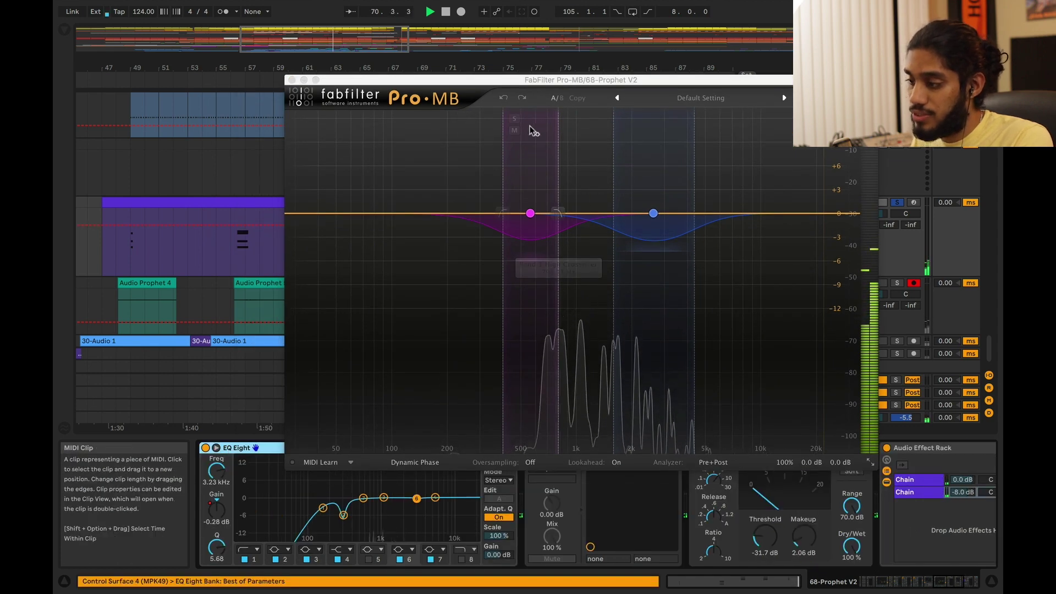
mouse_move(535, 220)
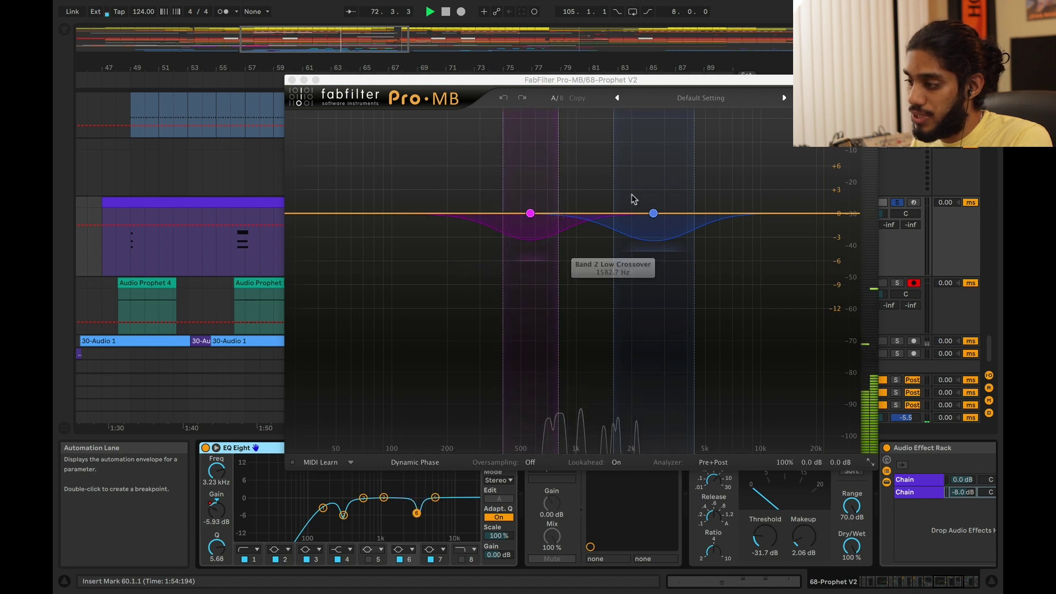
mouse_move(660, 215)
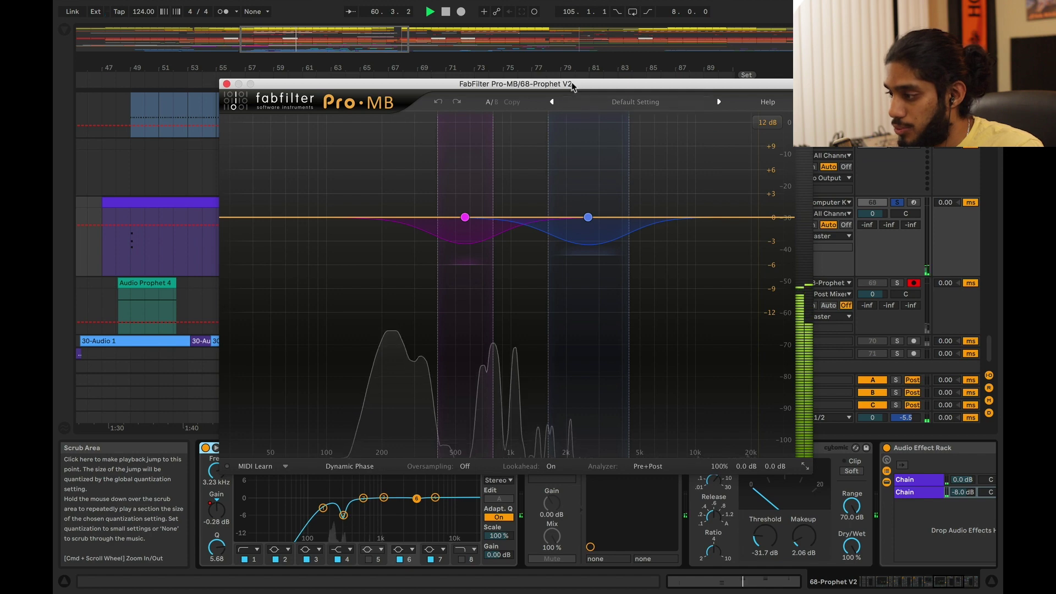
- Reposition the Pro-MB window, replay the chords from bar 60 through it, and close it with playback stopped
left_click_drag(573, 85, 510, 175)
key("space")
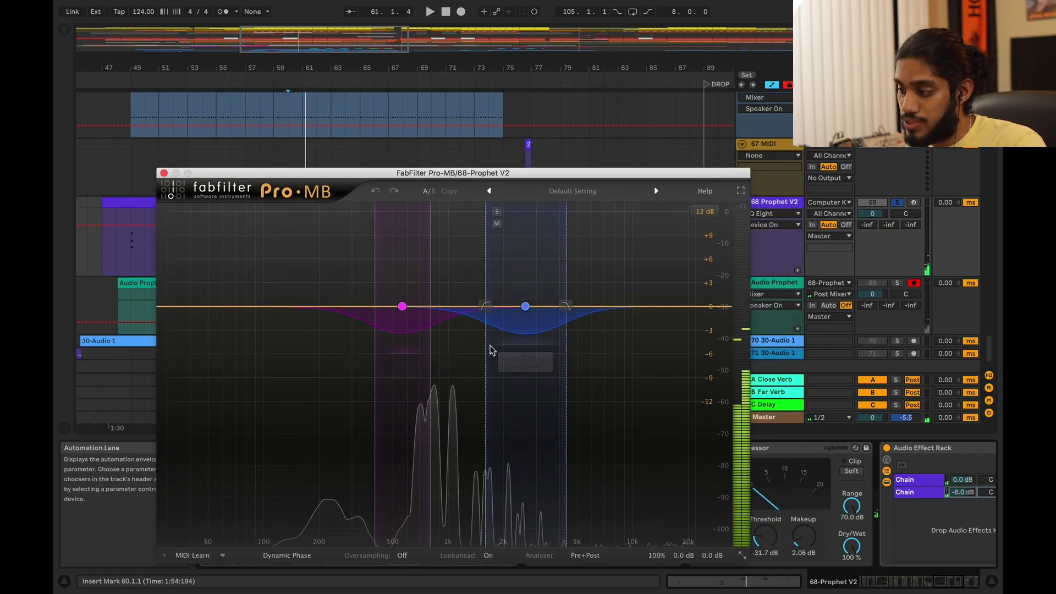
key("space")
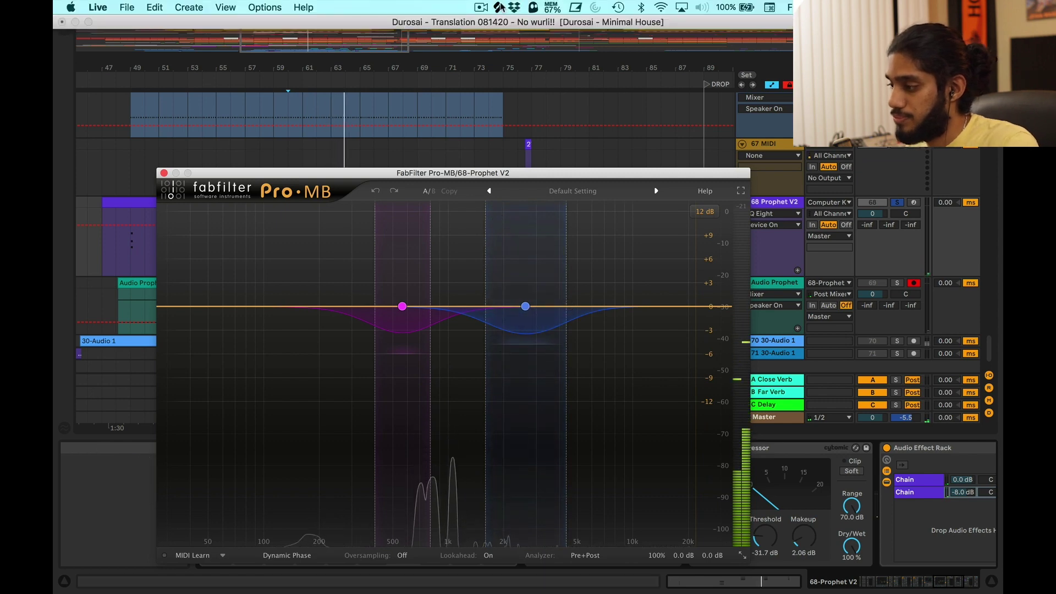
left_click(164, 173)
key("space")
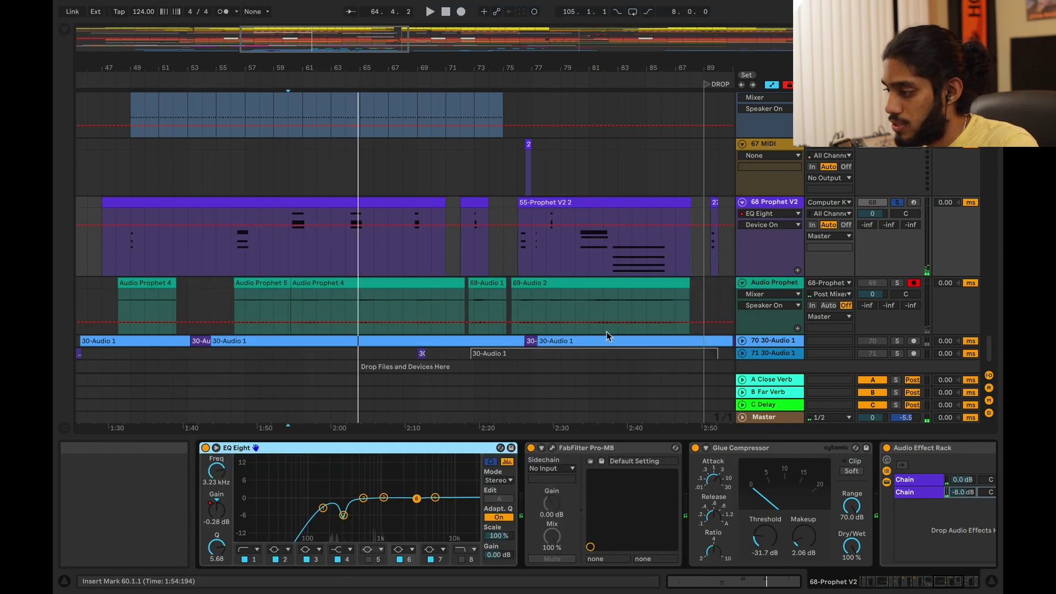
- Play the Prophet V2 chords from bar 76 and examine the Glue Compressor, Audio Effect Rack and final Utility
scroll(606, 330, "down", 1)
scroll(648, 461, "right", 3)
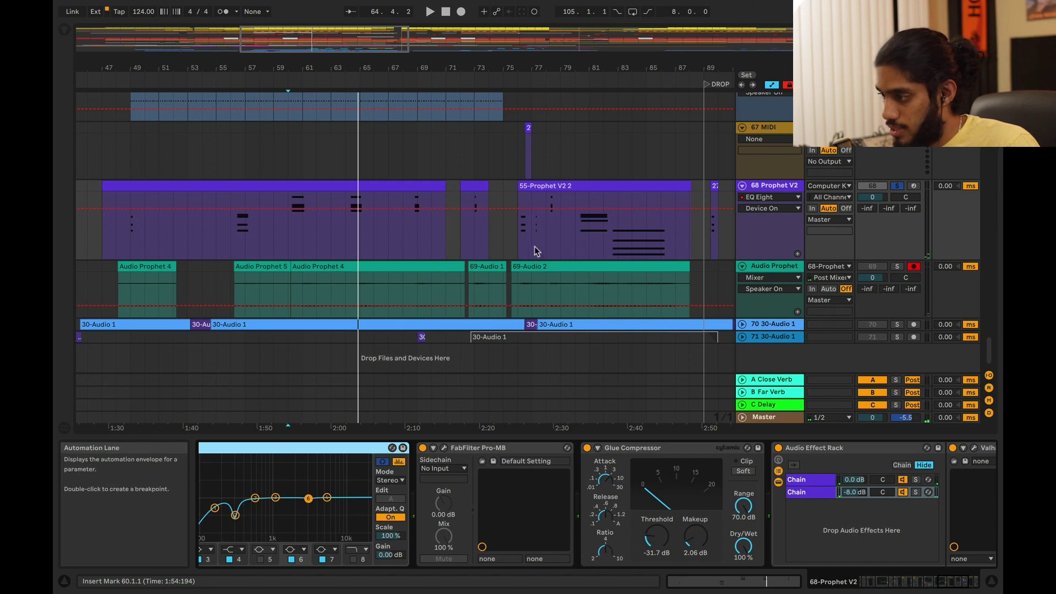
left_click(514, 242)
key("space")
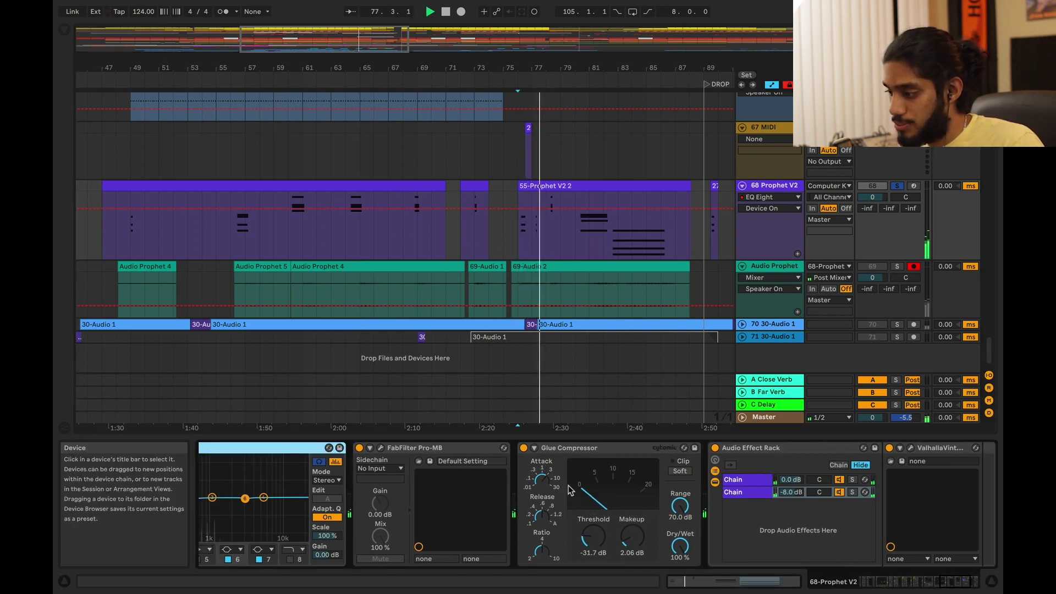
scroll(525, 488, "right", 3)
scroll(817, 483, "right", 1)
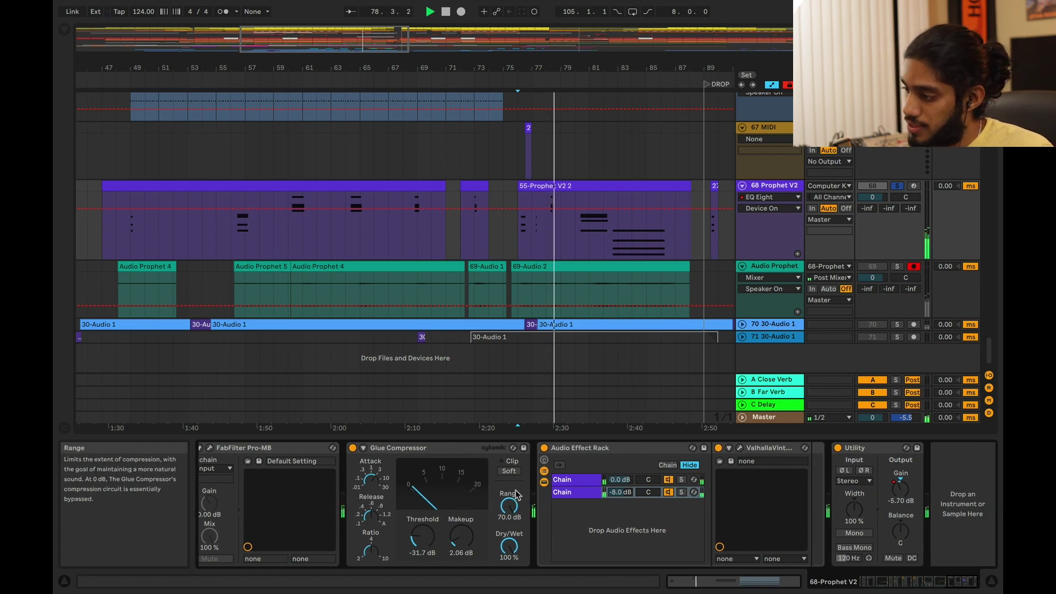
- Stop playback, open ValhallaVintageVerb to inspect its reverb settings, and close it
key("space")
left_click(740, 448)
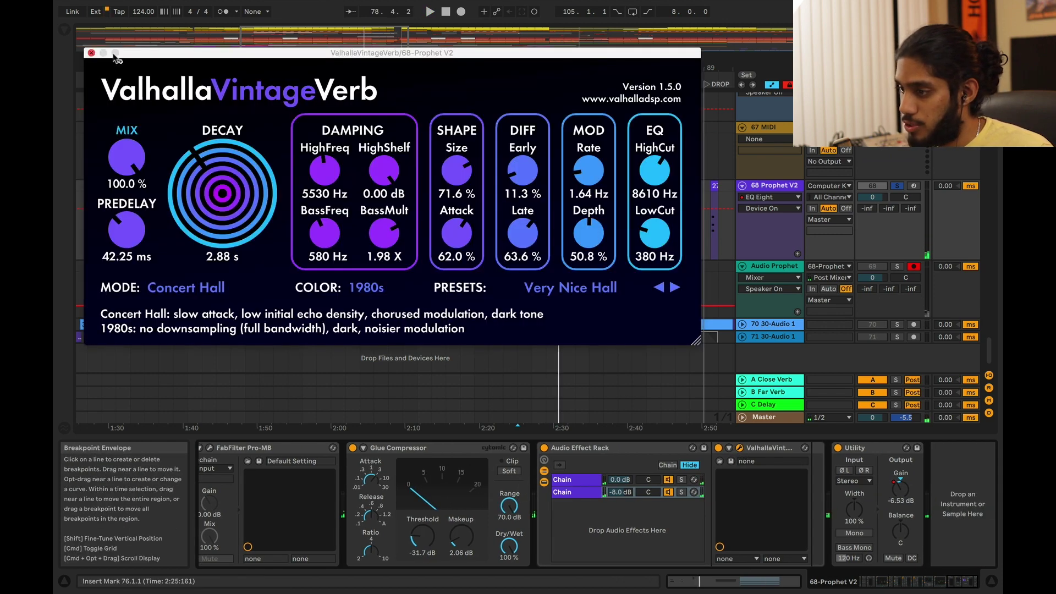
left_click(92, 54)
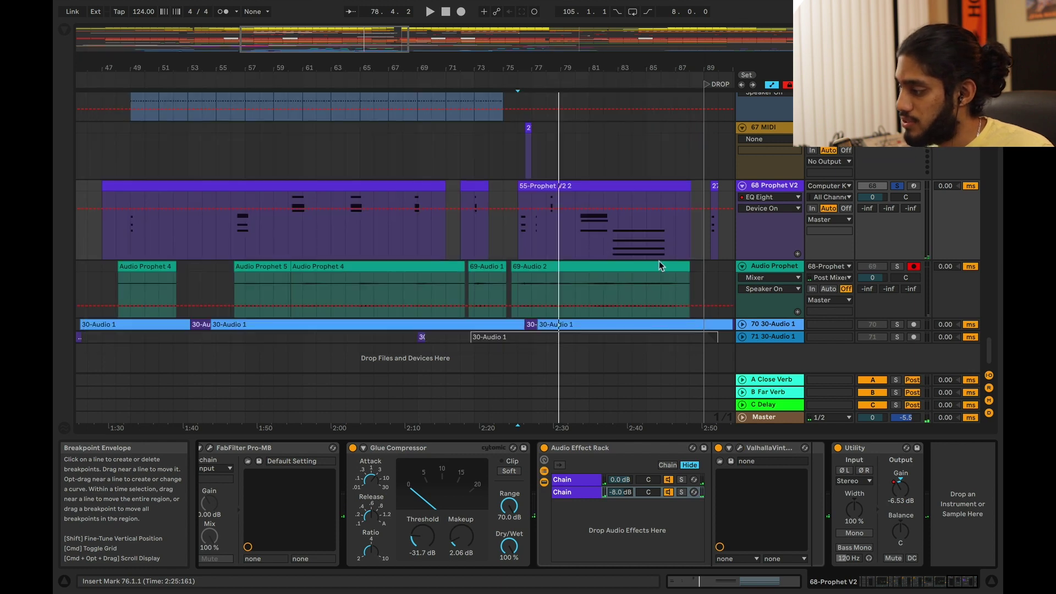
- Survey the Prophet V2 clips across the arrangement from the first chords past DROP 2
scroll(697, 405, "left", 5)
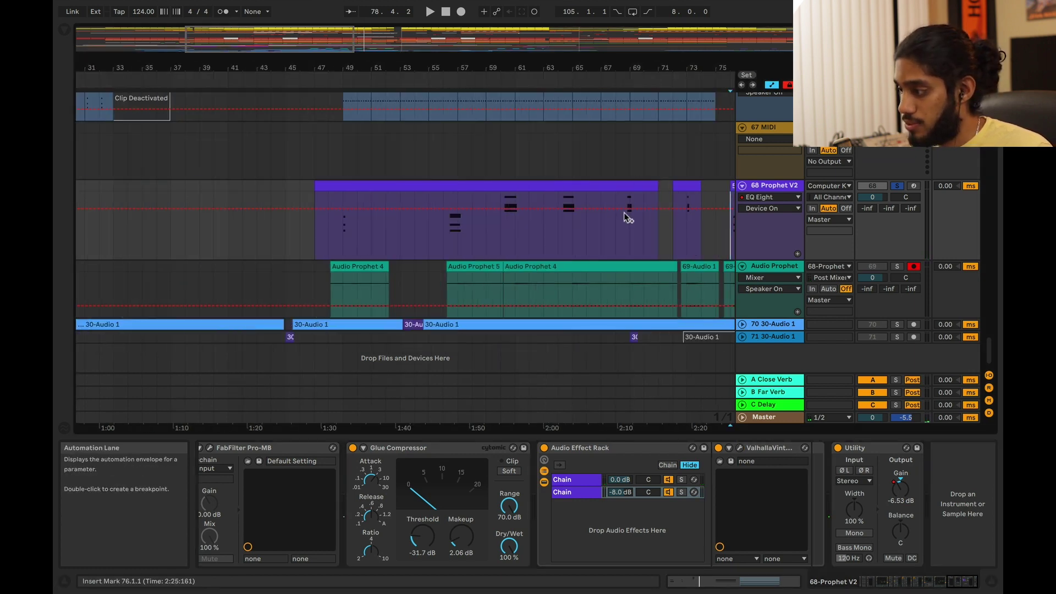
scroll(623, 212, "down", 3)
scroll(370, 37, "down", 3)
scroll(711, 39, "up", 3)
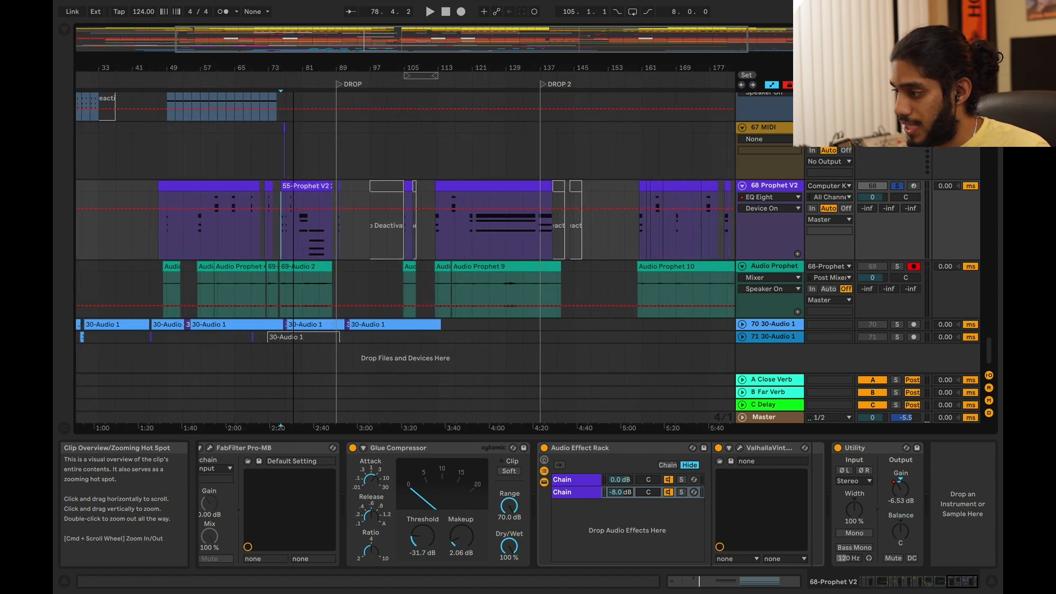